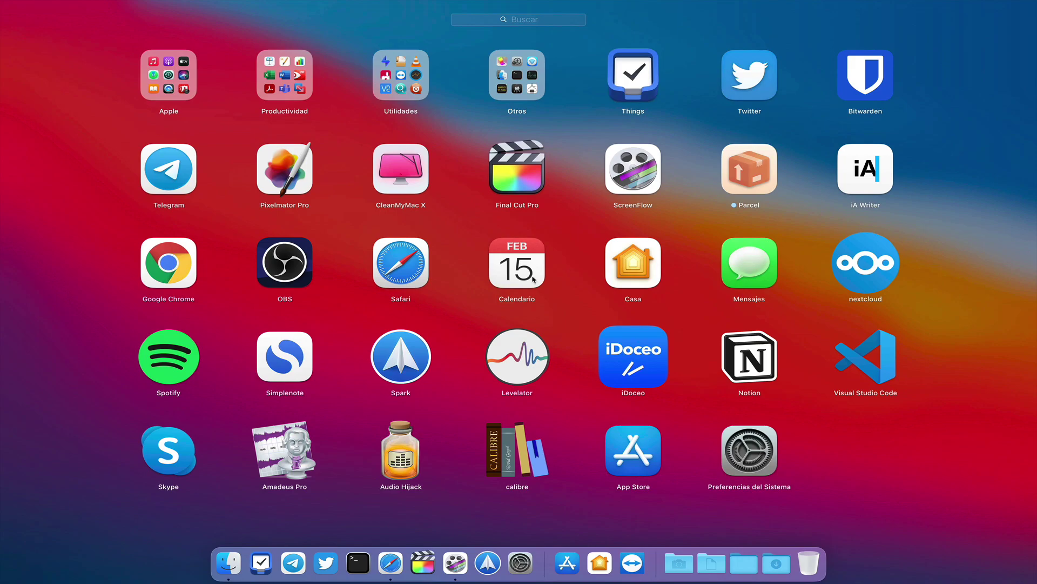
Step: Launch Qfinder Pro, open the TVS-h1688X NAS's installation page in the browser, and enlarge the page to full screen
click(387, 74)
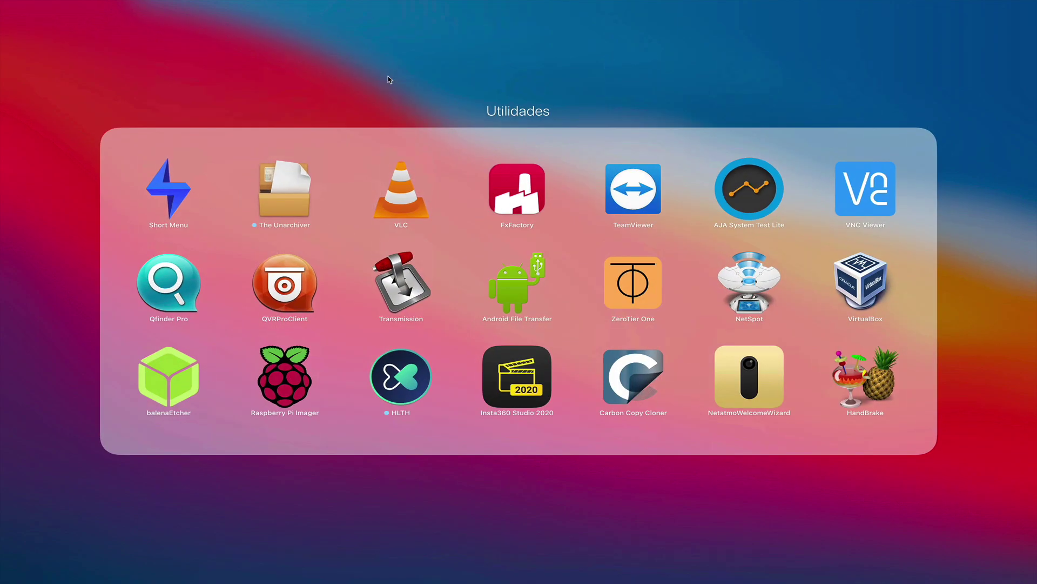
click(165, 294)
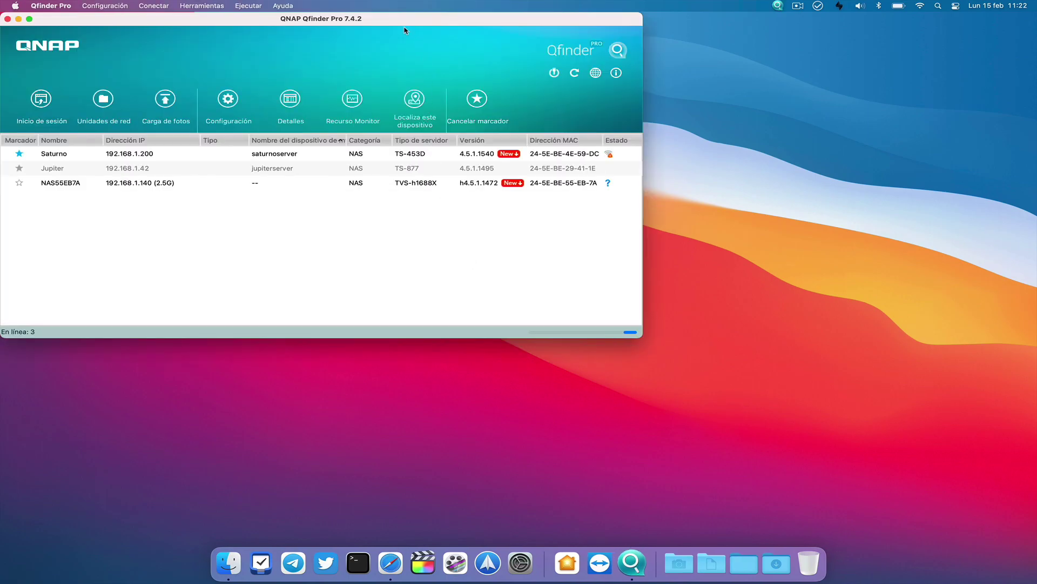
drag(436, 25, 629, 97)
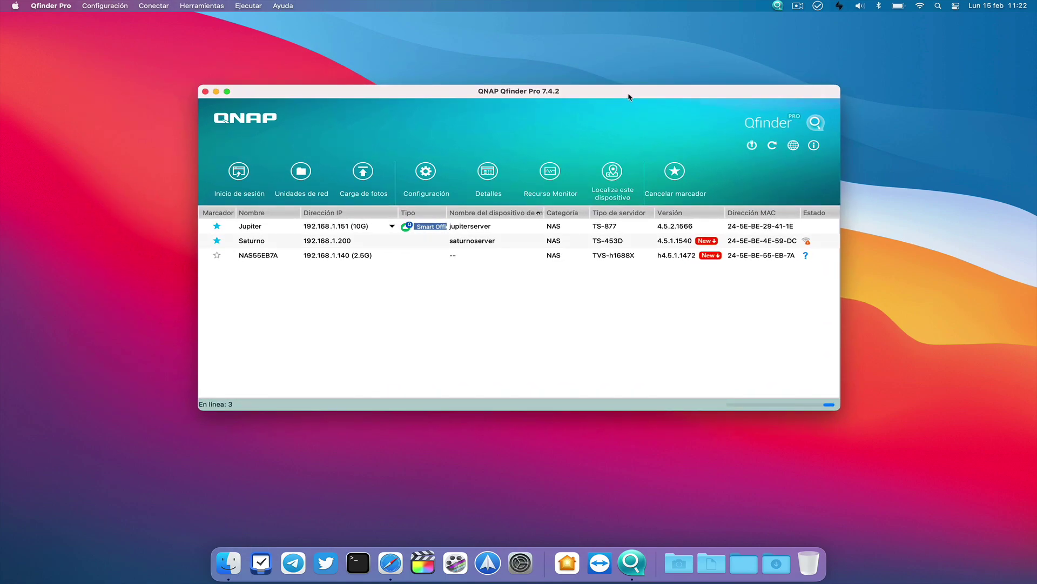
click(601, 258)
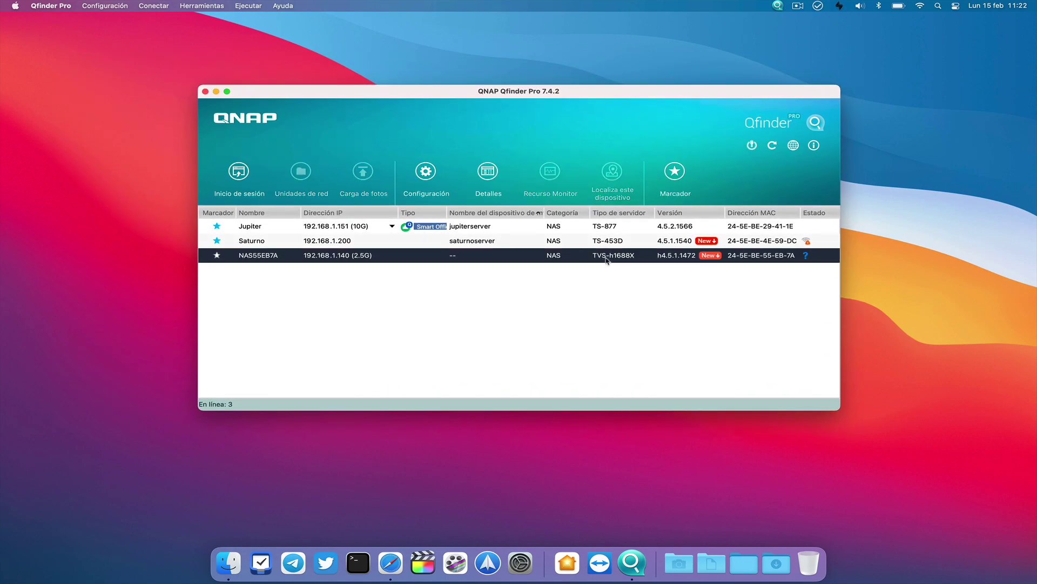
double_click(341, 256)
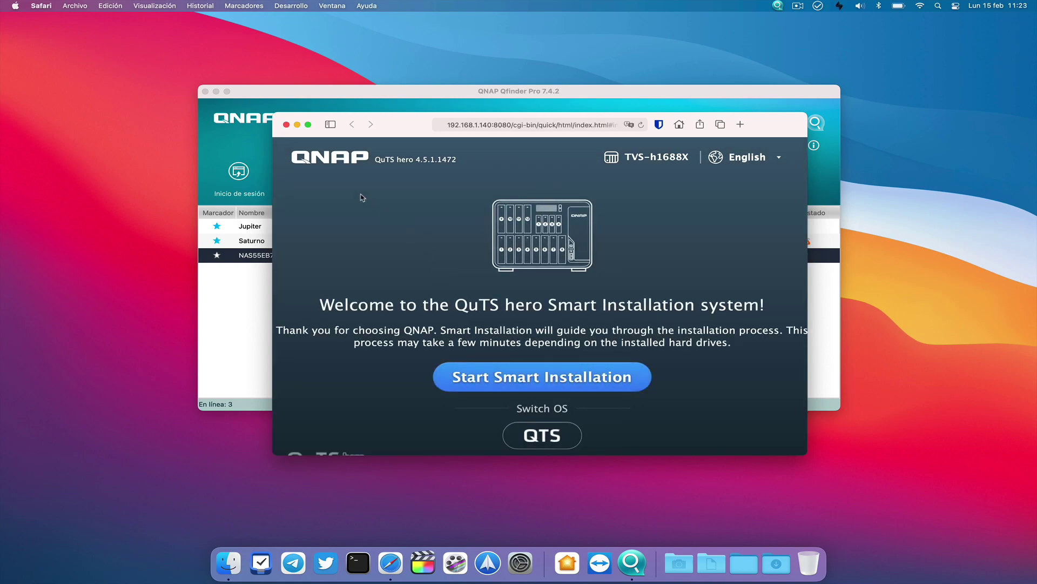
click(308, 125)
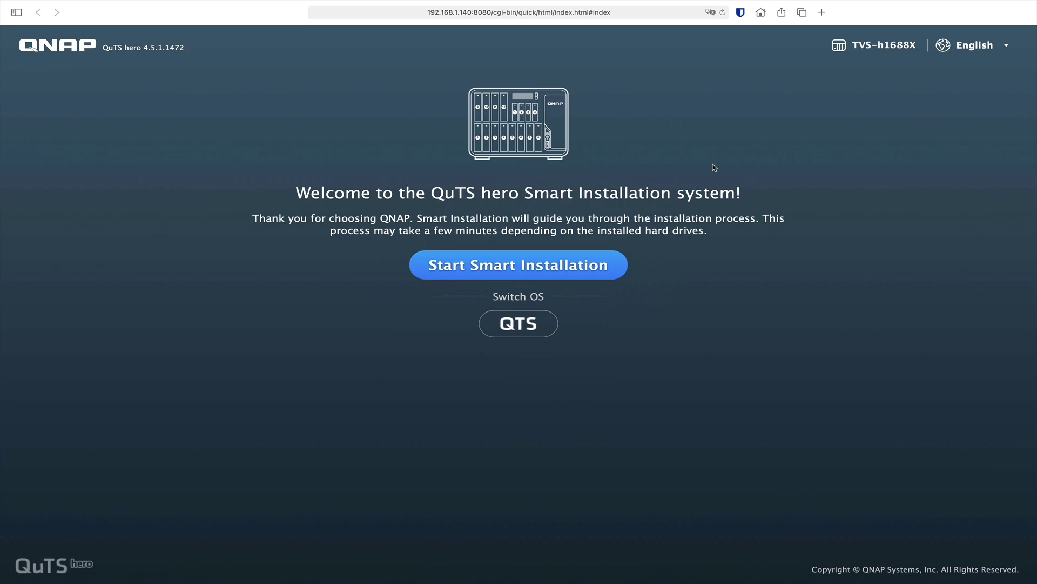
Step: Set the installer language to Español and start Smart Installation with the automatic download of the latest firmware
click(969, 48)
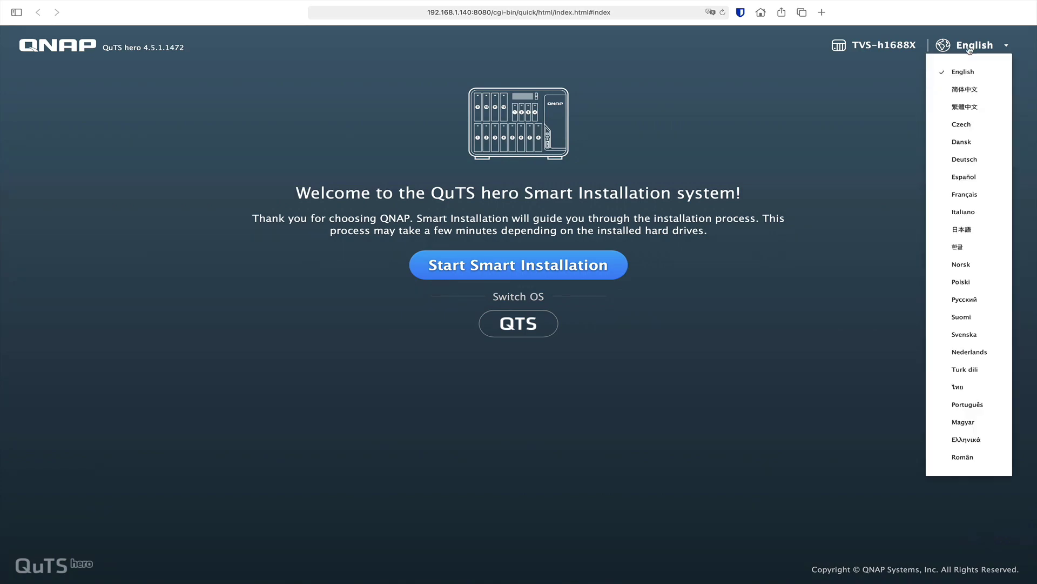
click(967, 179)
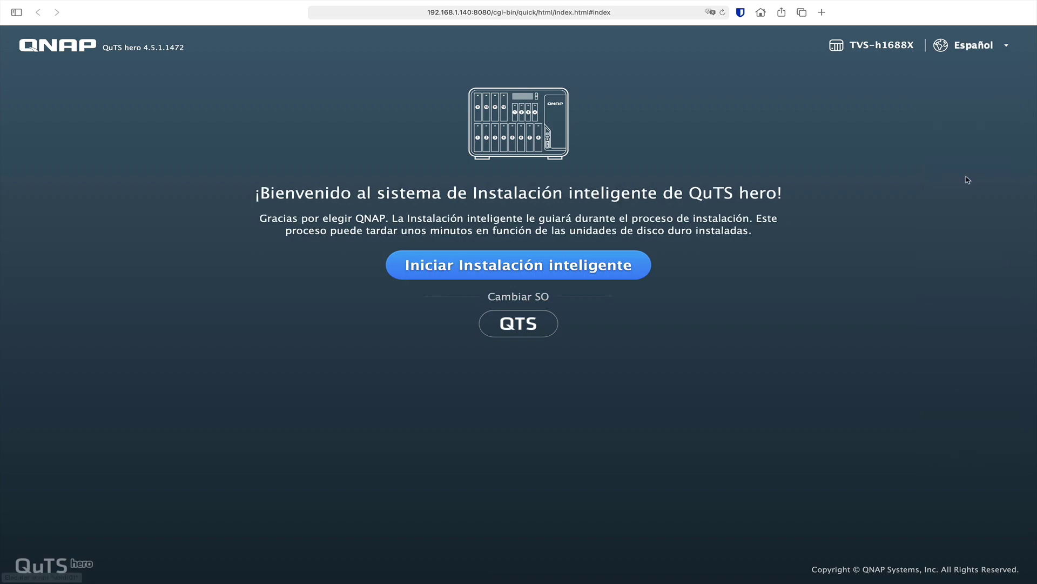
click(525, 263)
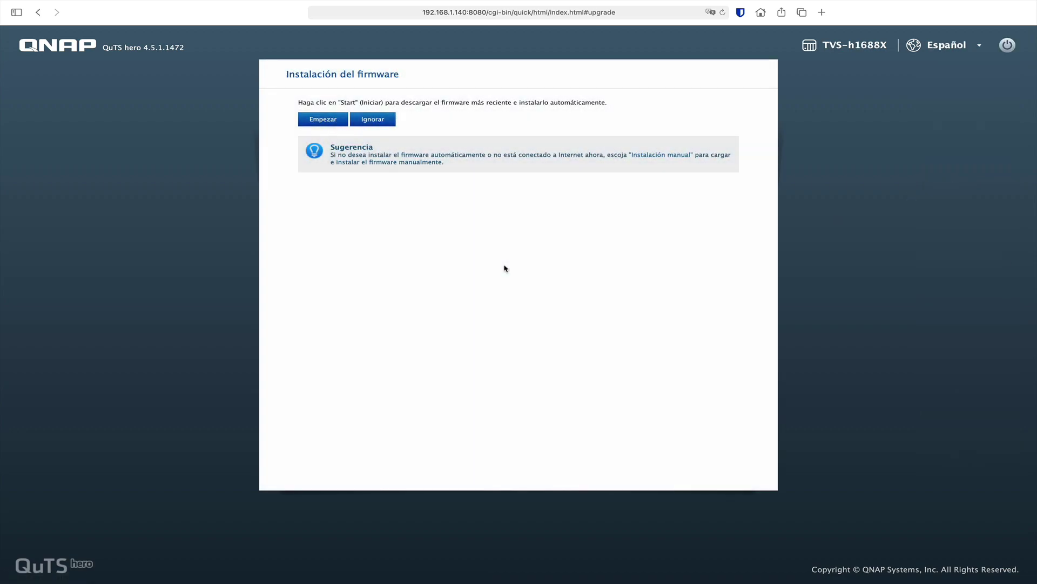
click(326, 121)
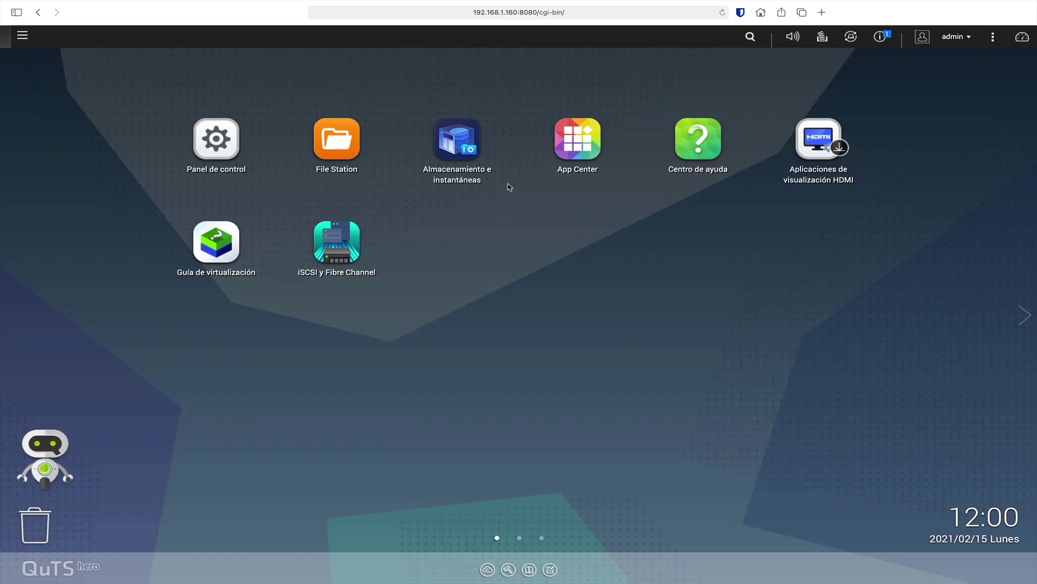
Step: Start the new storage pool wizard in Almacenamiento e instantáneas, skipping the welcome guide, and proceed to disk selection
click(463, 147)
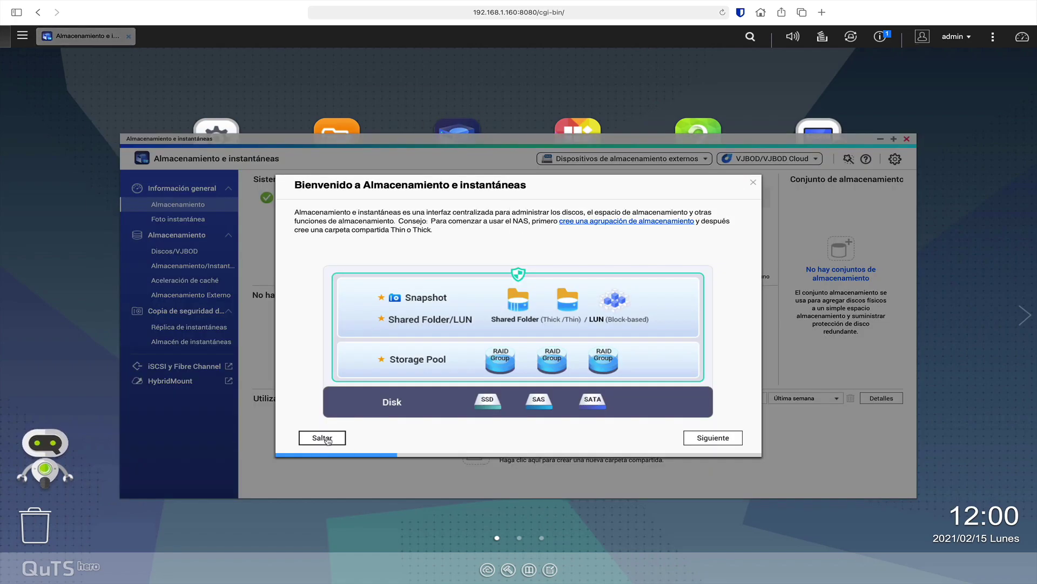
click(328, 440)
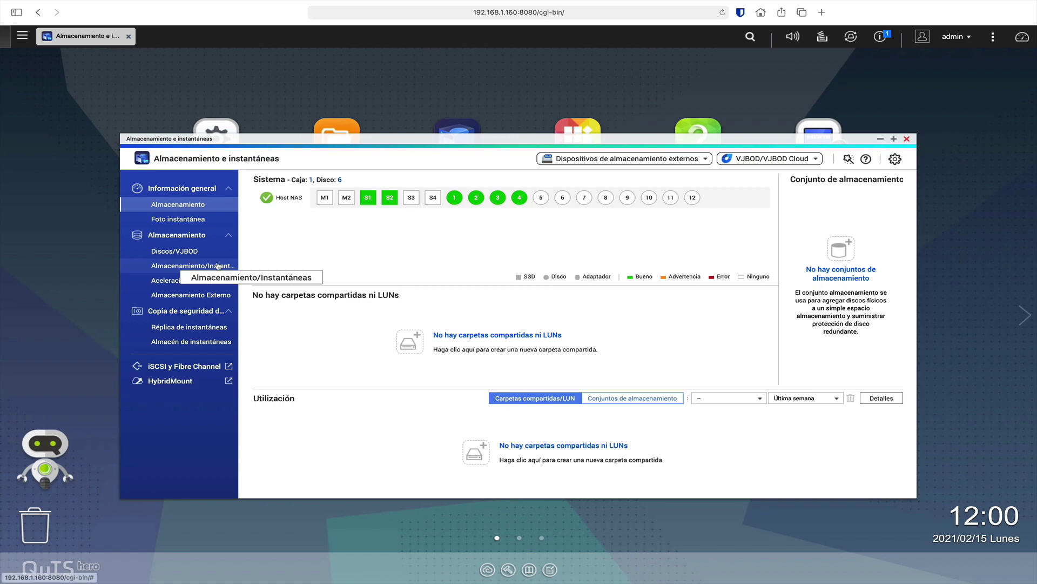
click(188, 268)
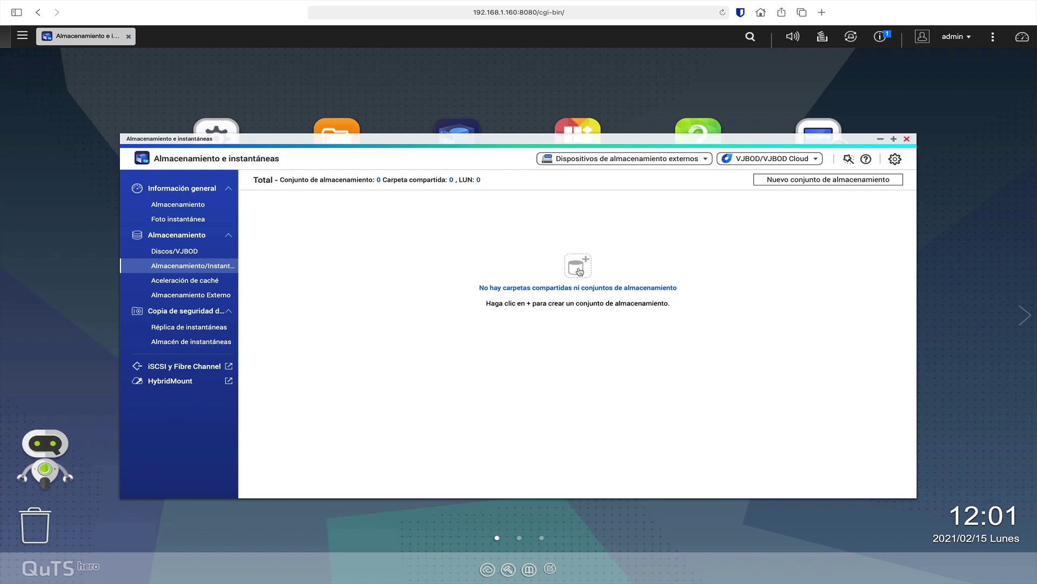
click(580, 272)
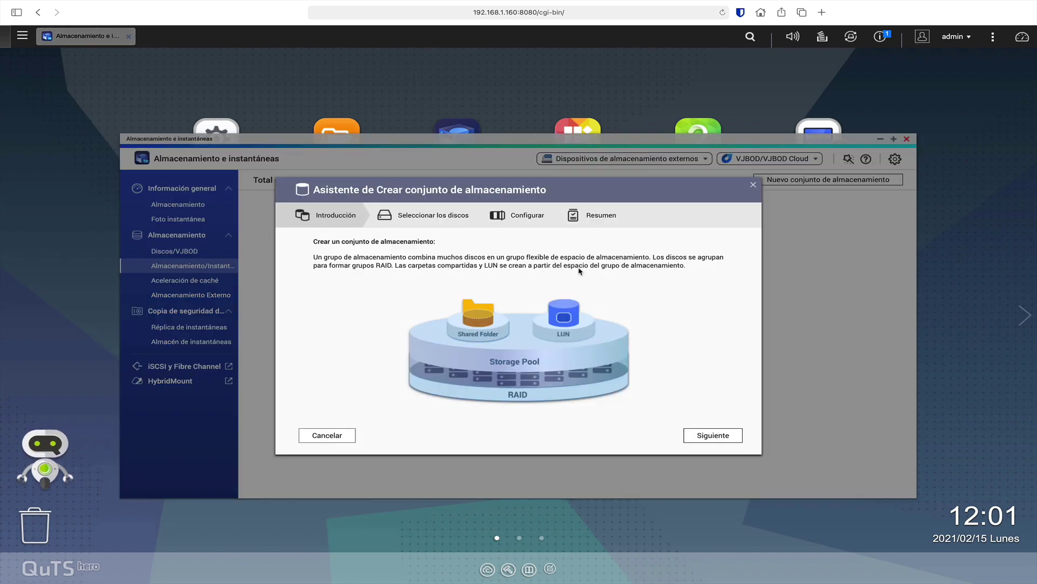
click(710, 437)
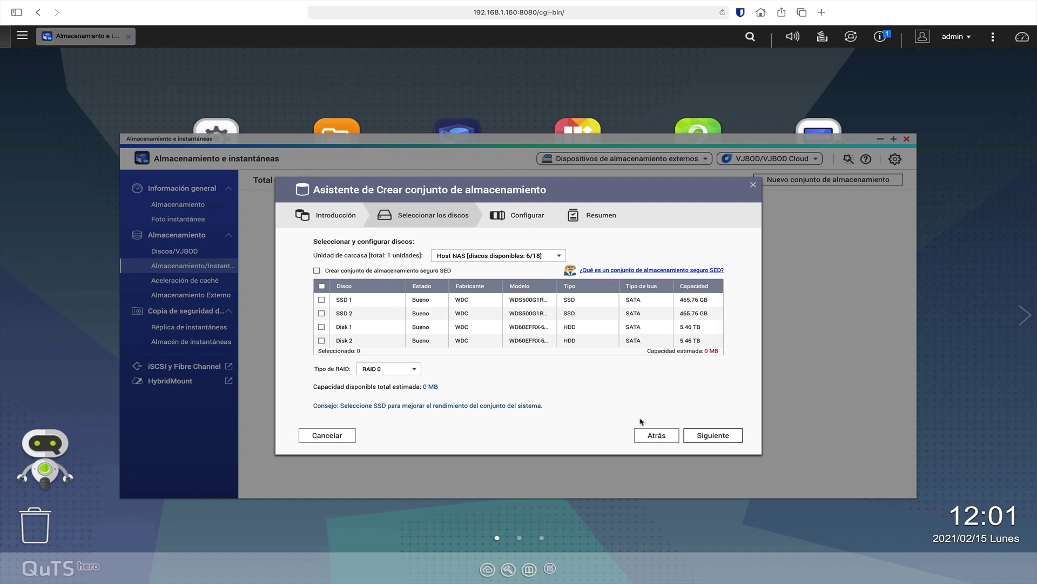
Step: Select SSD 1 and SSD 2 for the storage pool and set the RAID type to RAID 0
click(321, 300)
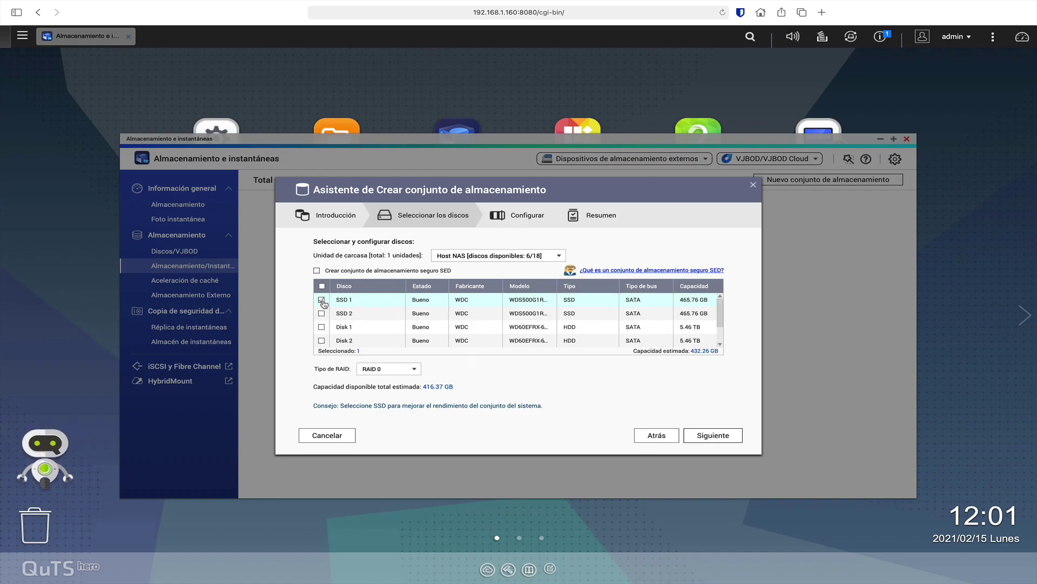
click(322, 314)
click(414, 368)
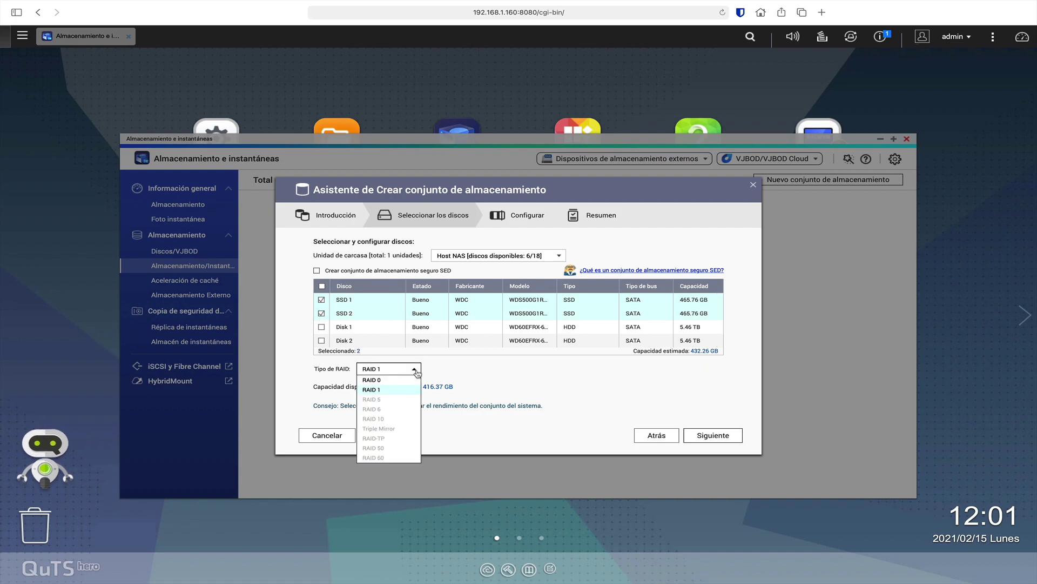
click(378, 380)
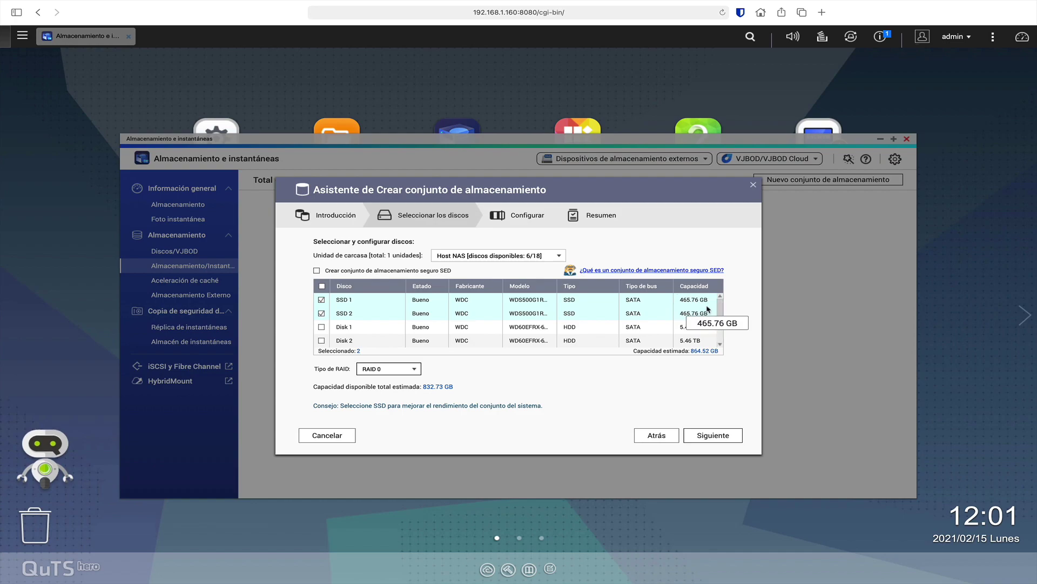
click(709, 436)
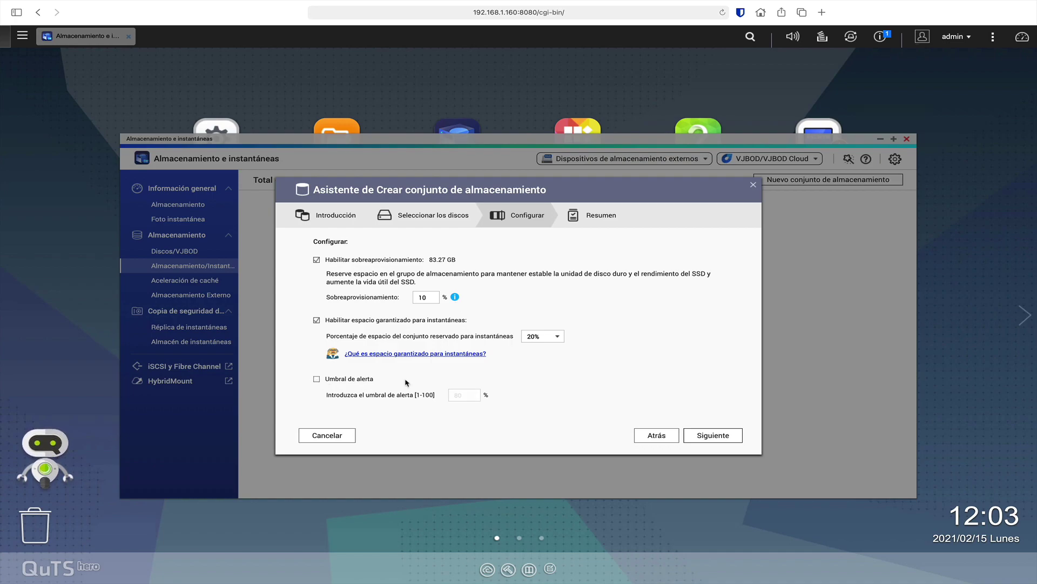
Step: Create the SSD storage pool with 10% overprovisioning and 20% guaranteed snapshot space, accepting the erasure of the disks
click(713, 435)
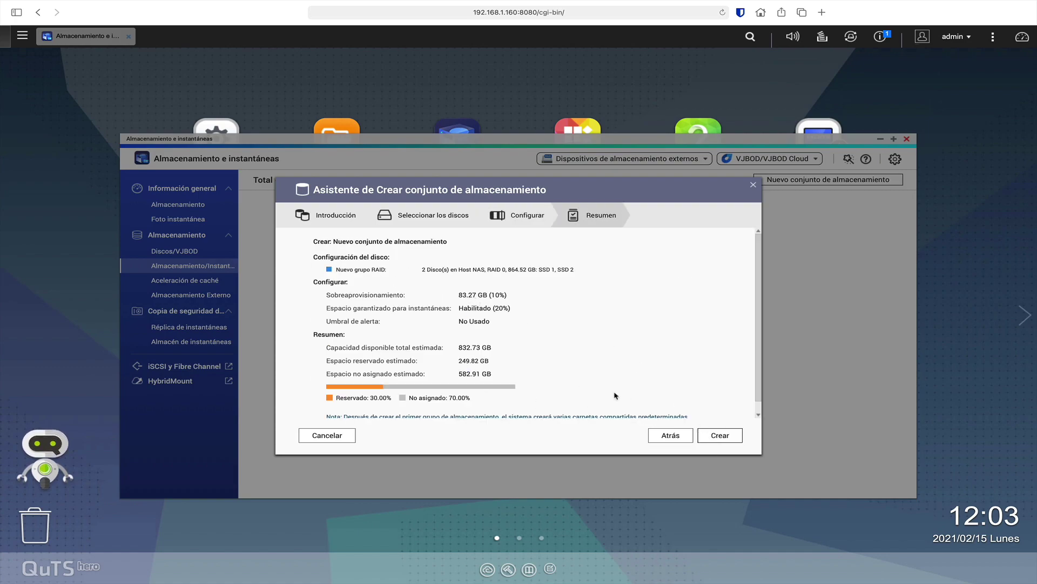
click(719, 437)
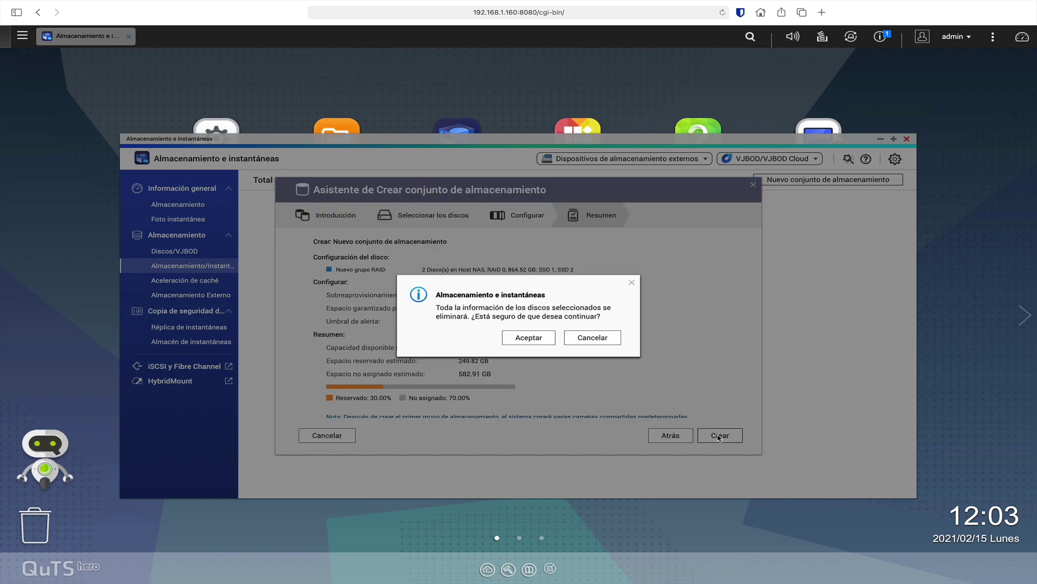
click(531, 341)
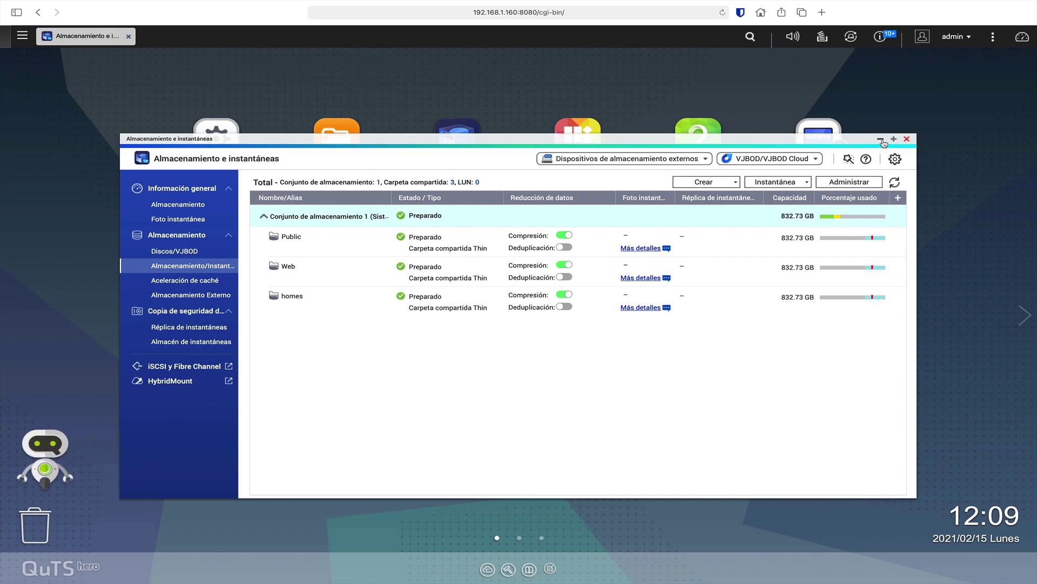
Step: Minimize the storage manager and examine the NAS's shared folders in File Station, collapsing the home folder
click(881, 140)
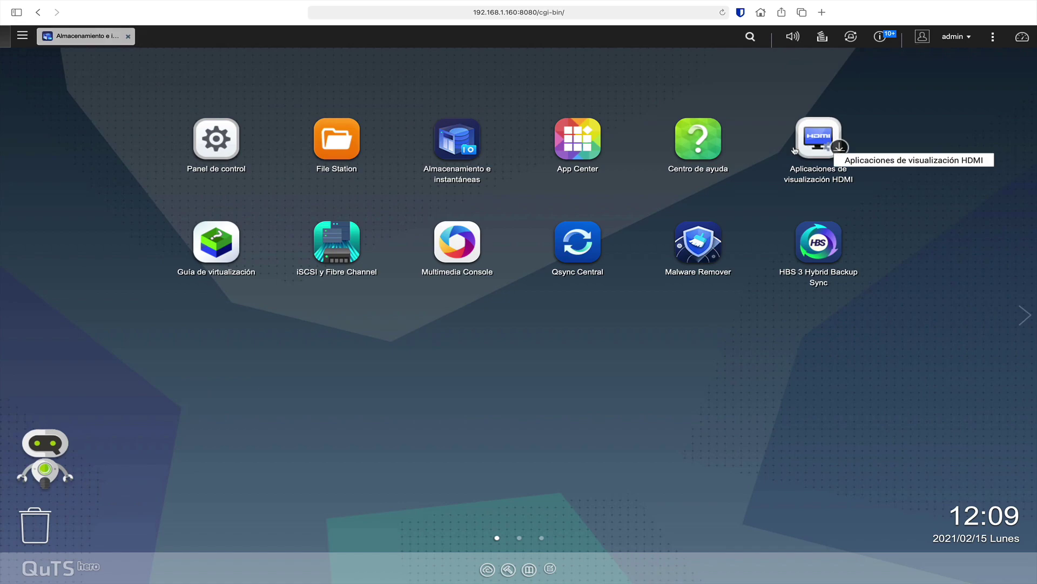
click(339, 148)
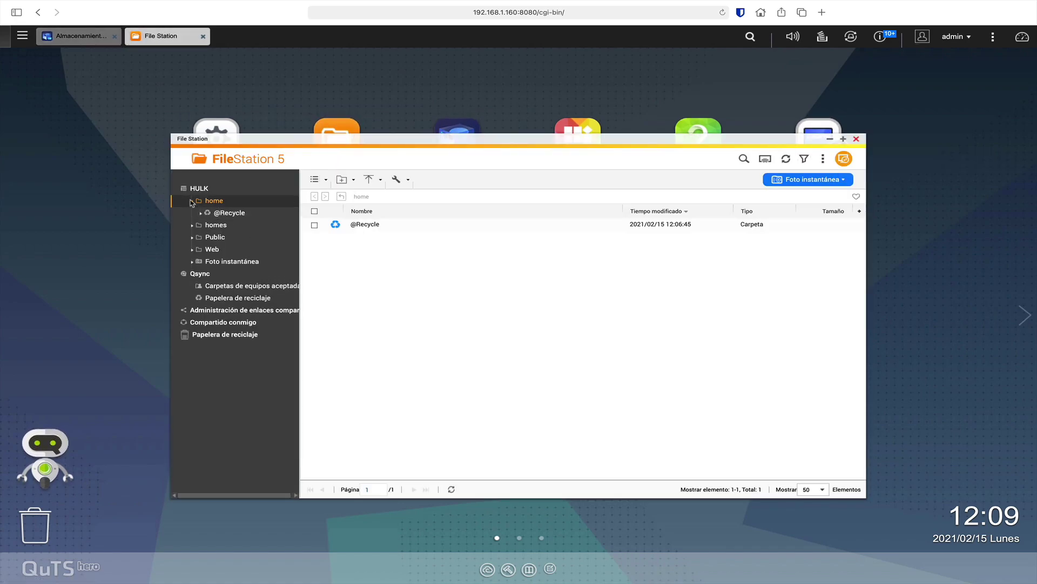
click(192, 201)
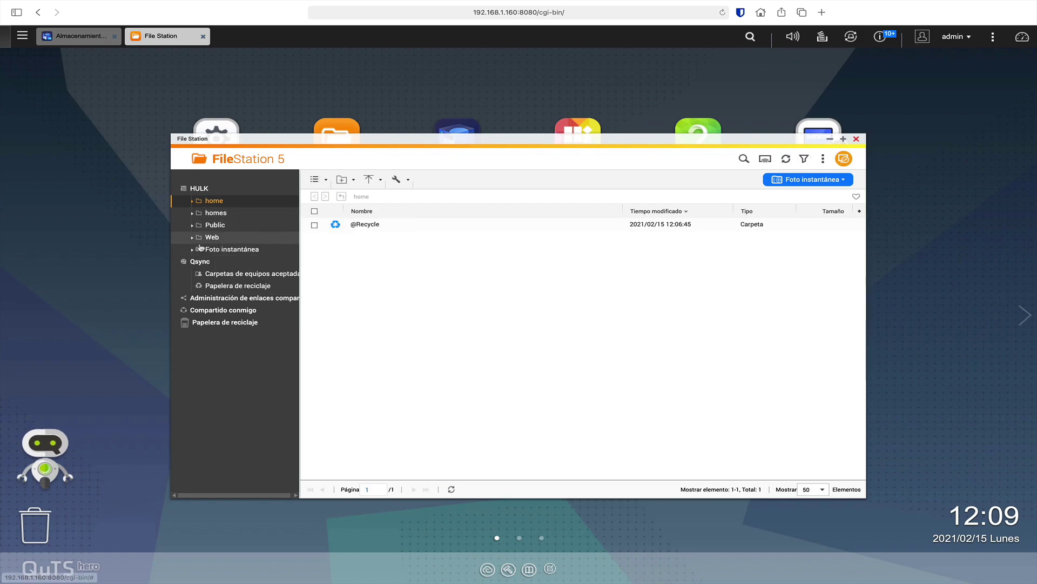
Step: Begin a second storage pool in Almacenamiento e instantáneas using all four hard disks, Disk 1 to Disk 4, in RAID 5
click(69, 38)
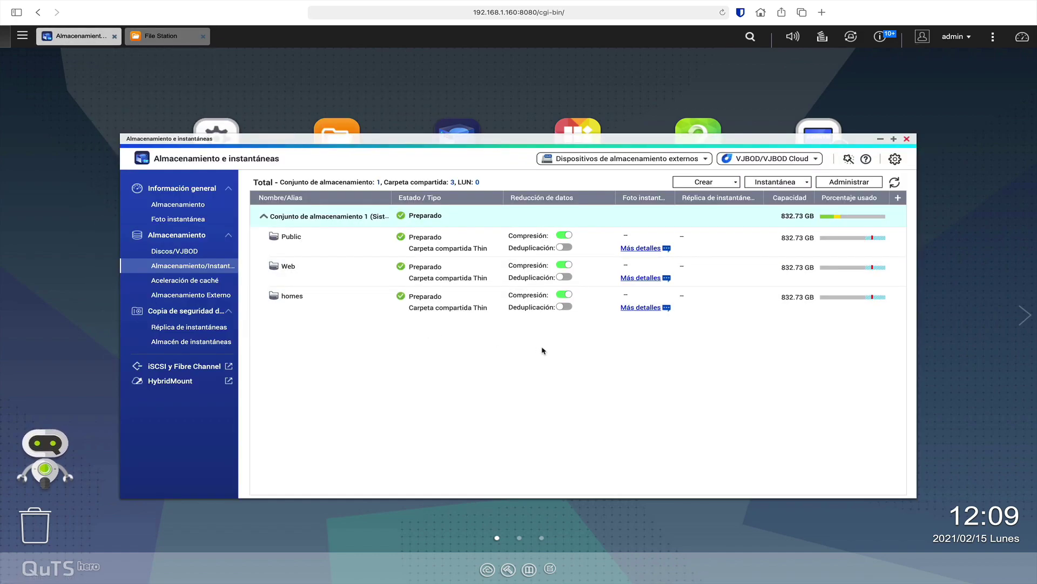
click(720, 184)
click(724, 203)
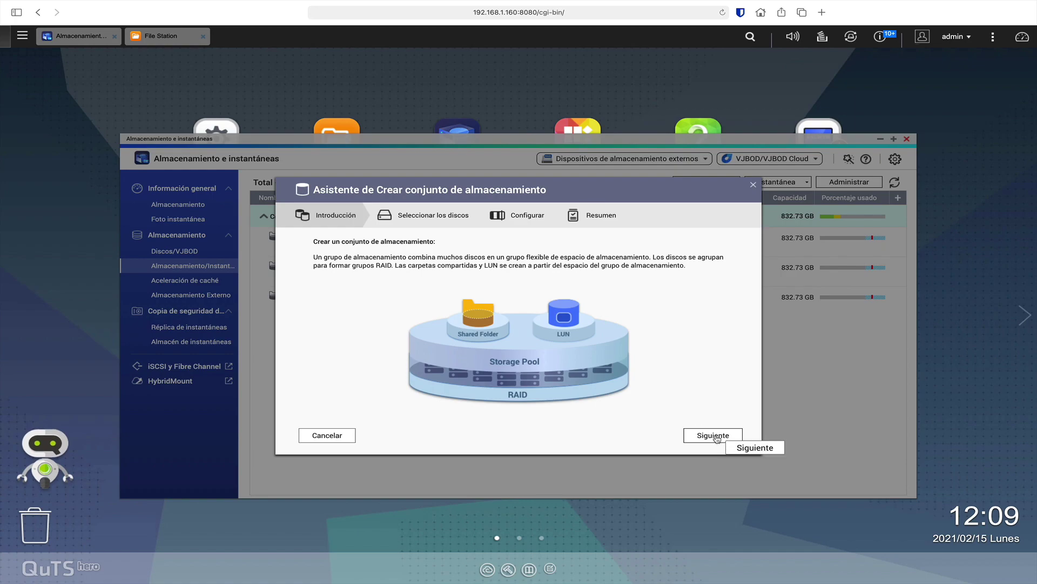
click(726, 436)
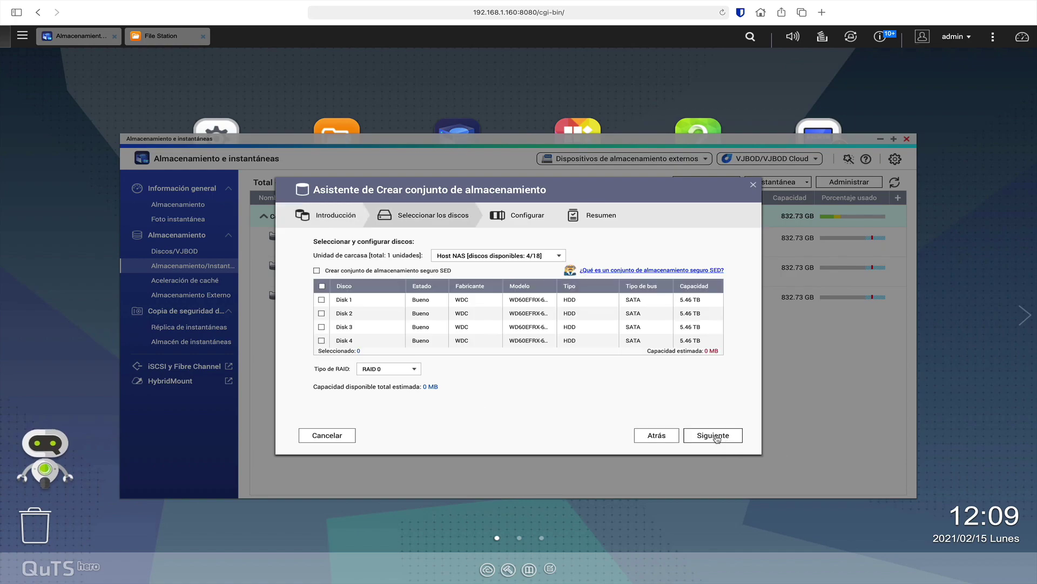
click(322, 286)
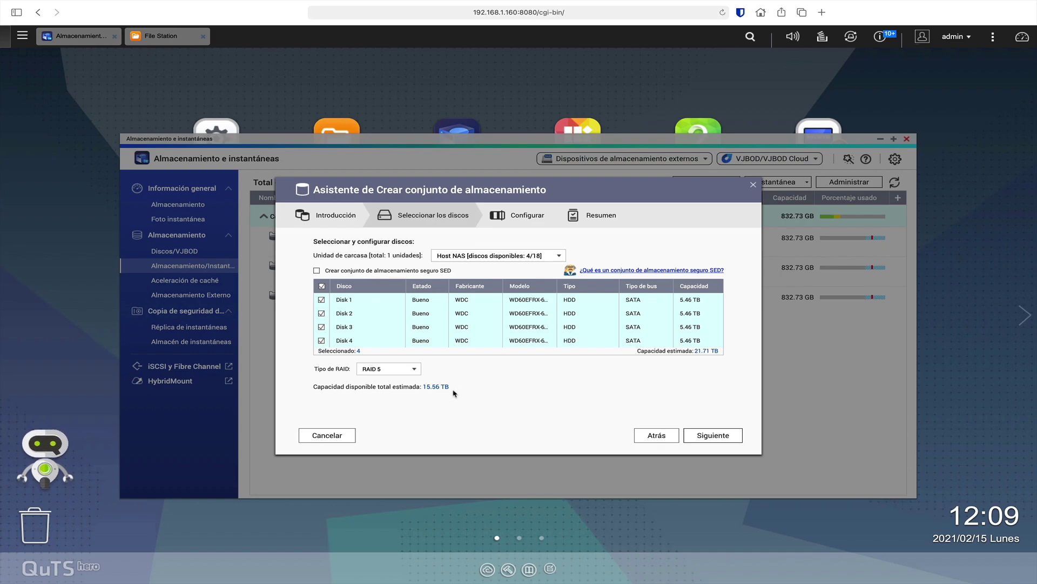
click(708, 437)
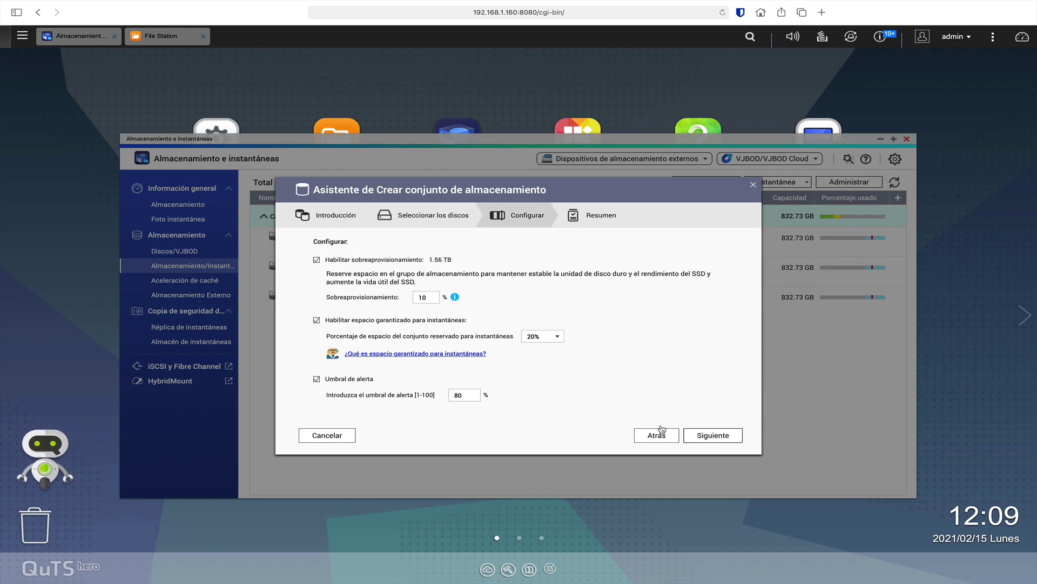
Step: Disable overprovisioning and the alert threshold, then create the RAID 5 storage pool with 20% guaranteed snapshot space
click(317, 261)
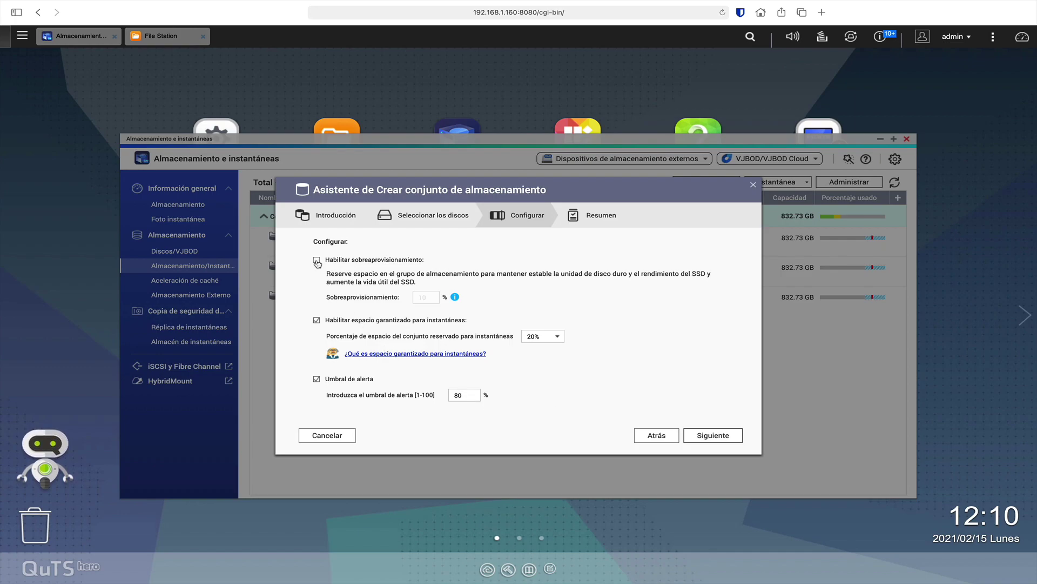
click(317, 379)
click(712, 436)
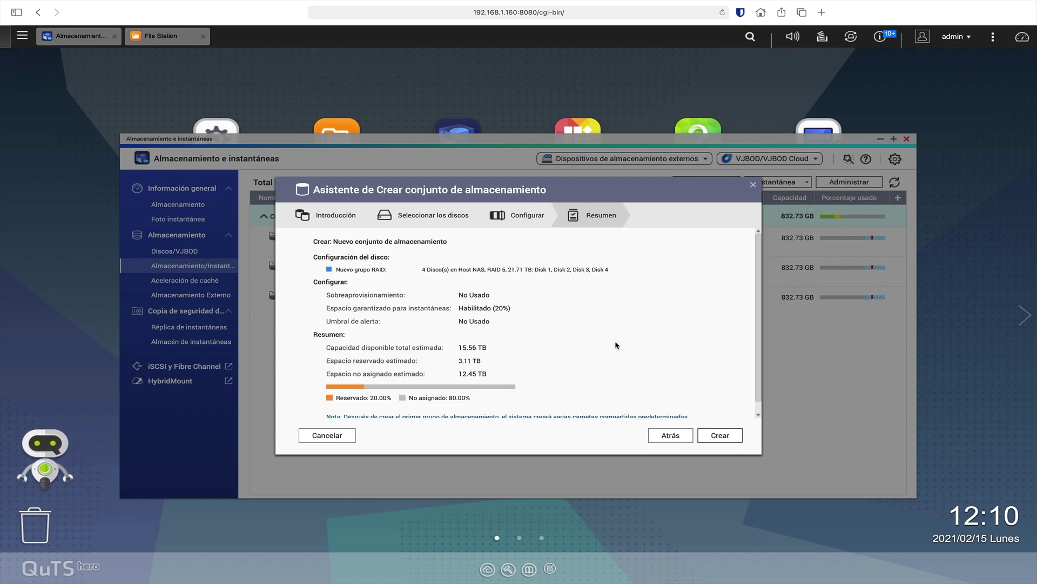
click(720, 436)
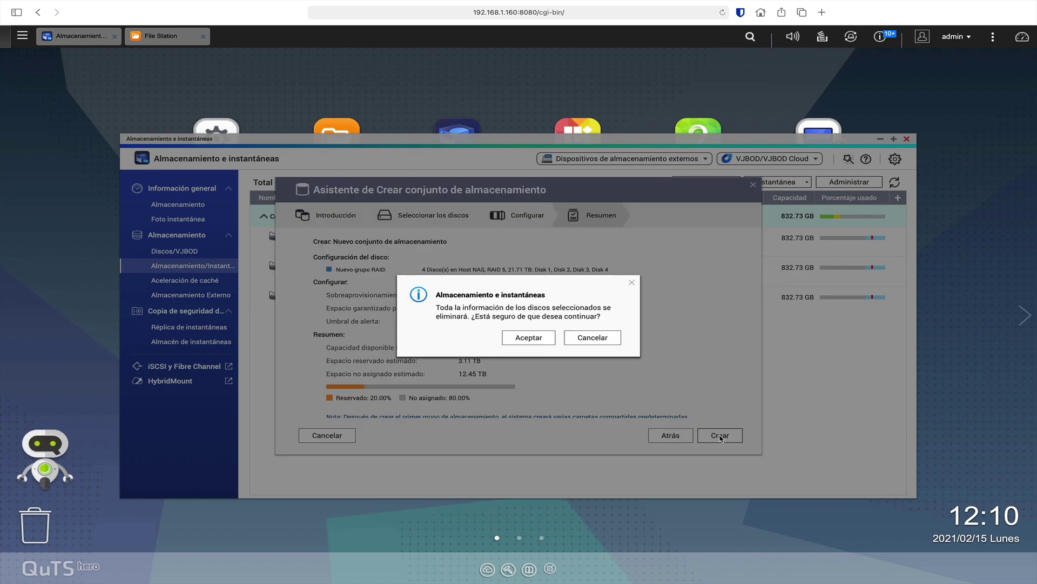
click(528, 338)
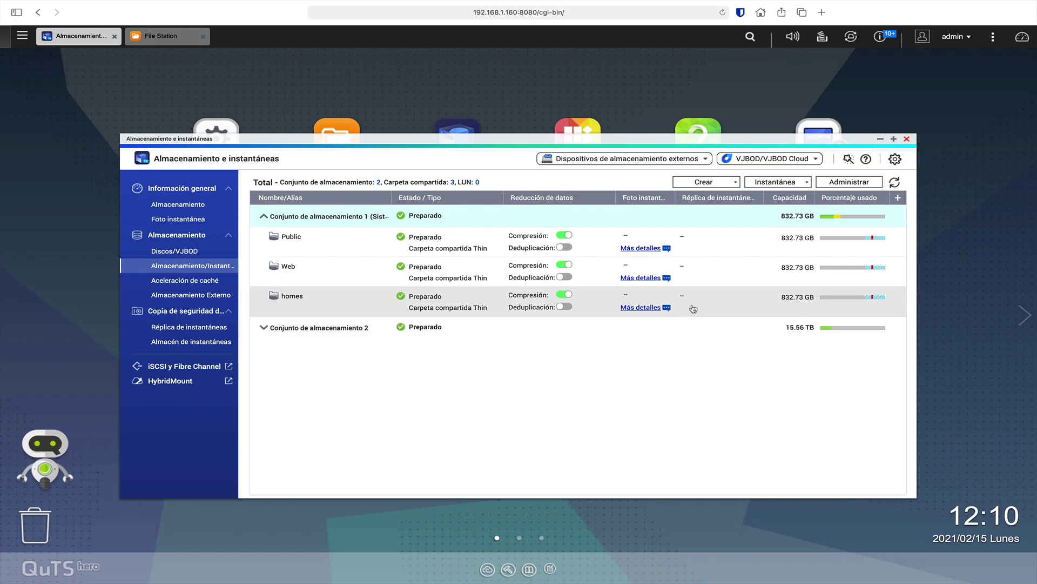
Step: Begin a shared folder named FinalCut on Conjunto de almacenamiento 2 with the comment "Proyectos de video para el canal de Youtube"
click(726, 184)
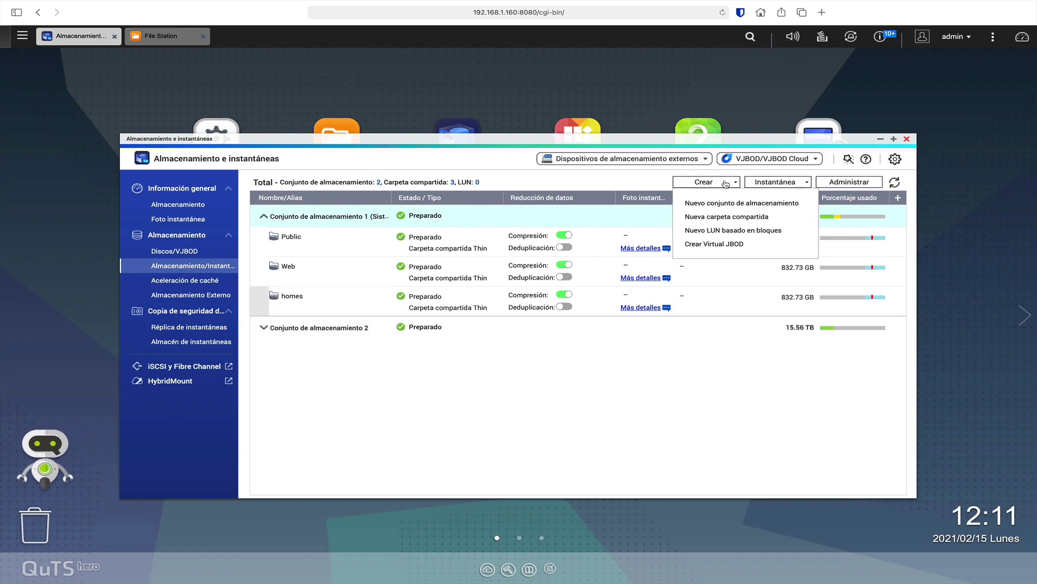
click(707, 219)
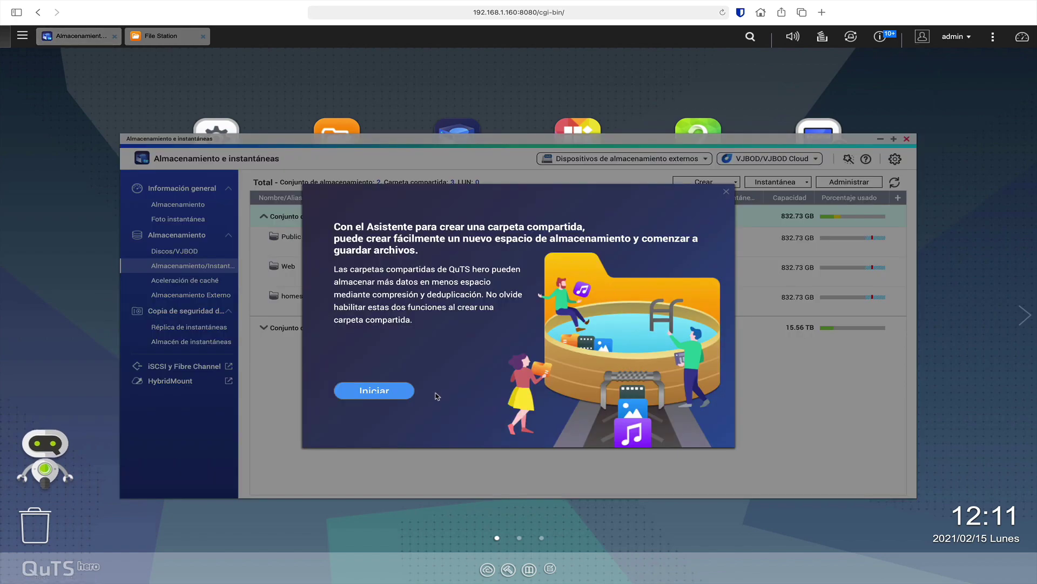
click(404, 391)
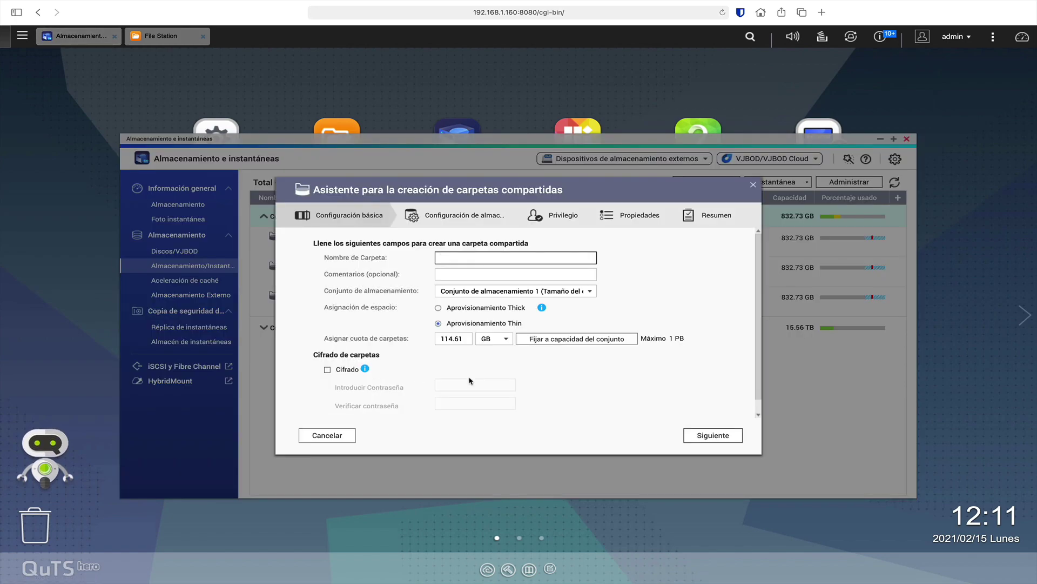
text(el )
text(canal de Youtube)
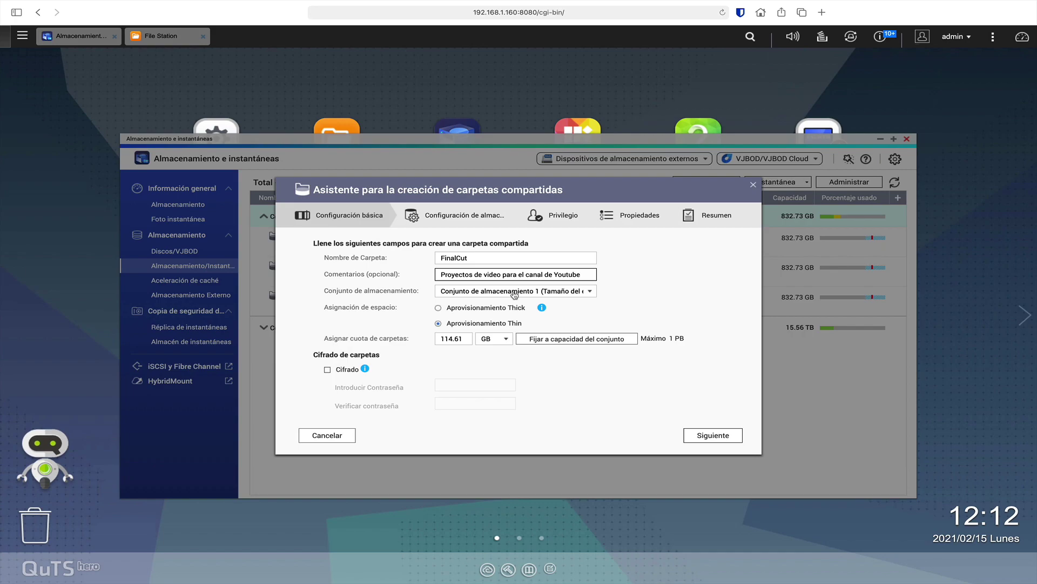
click(514, 295)
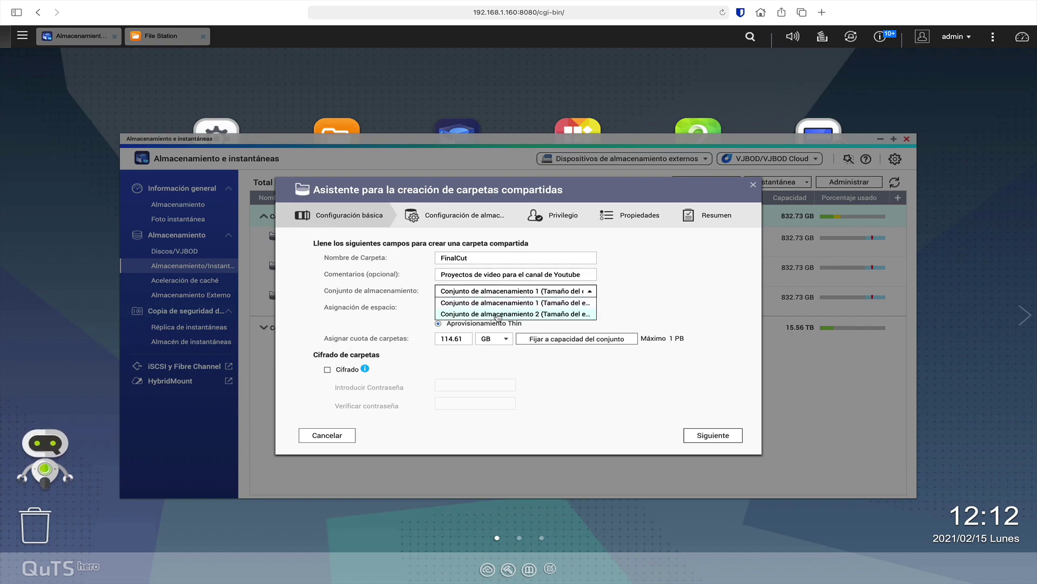
click(509, 314)
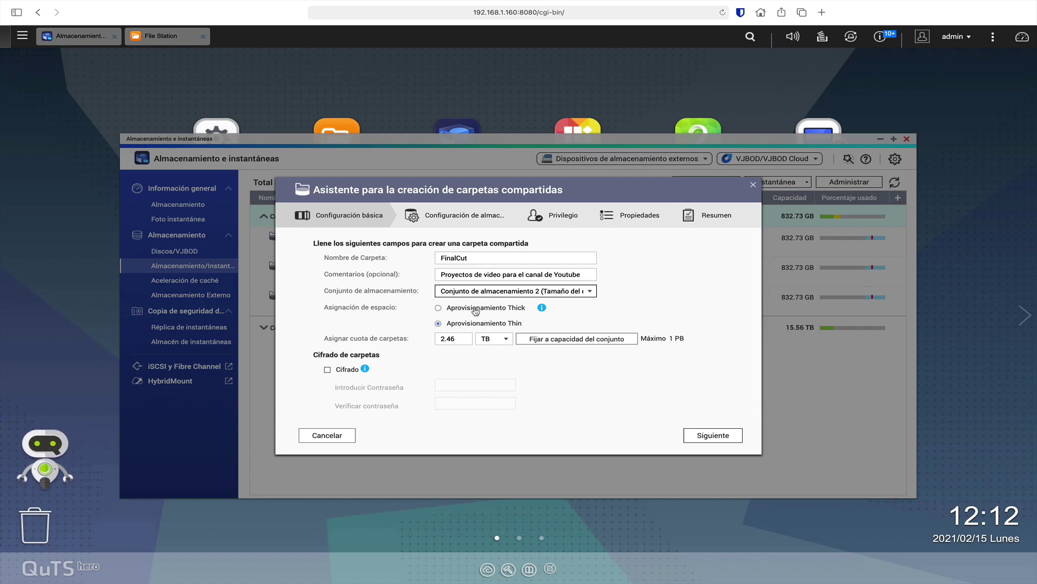
Step: Create FinalCut with thin provisioning, a 12.31 TB quota, compression, fast clone, 128K blocks, admin read/write access and the network recycle bin enabled
click(716, 436)
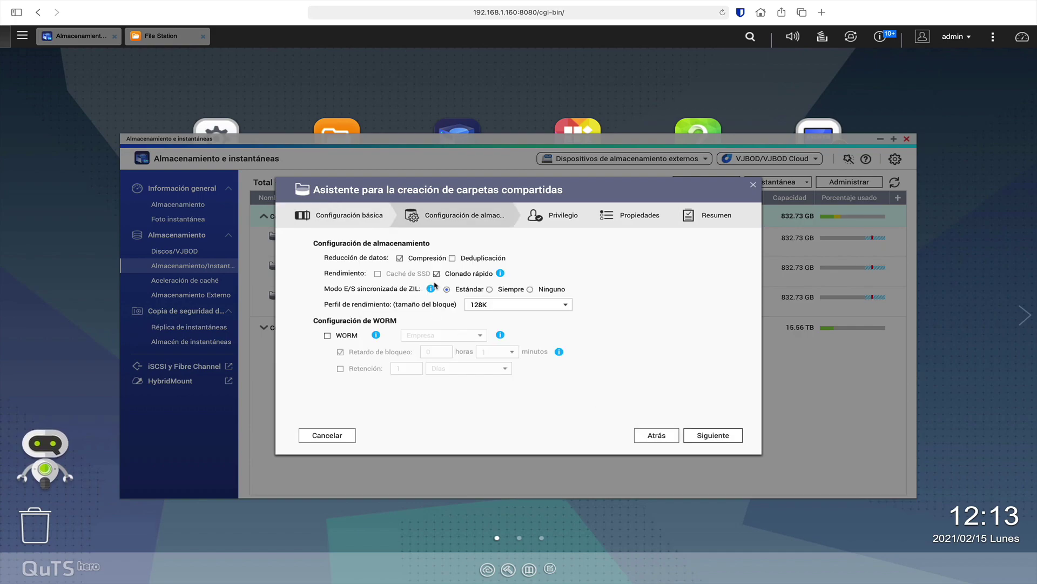
click(717, 436)
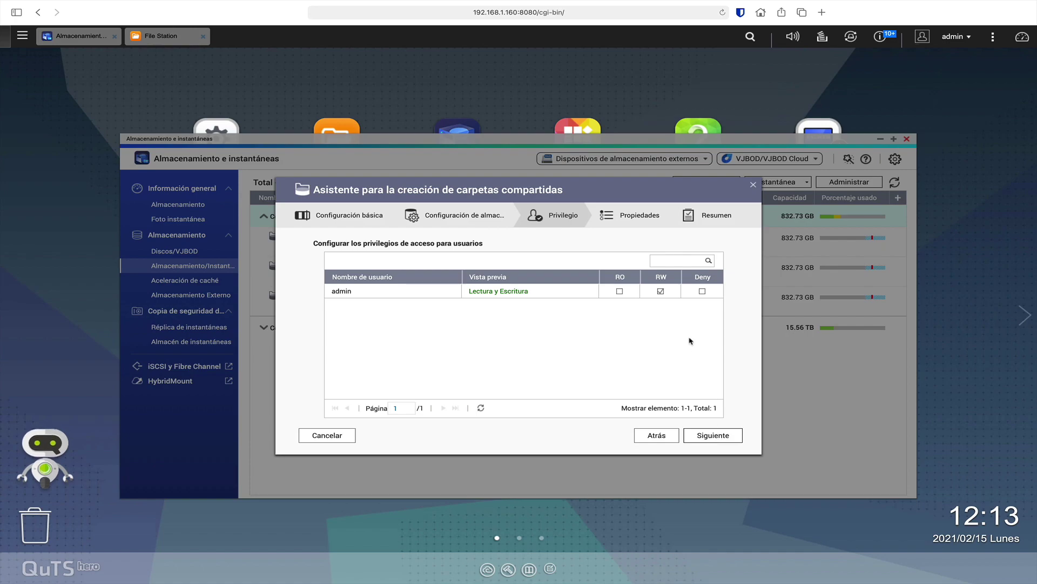
click(708, 438)
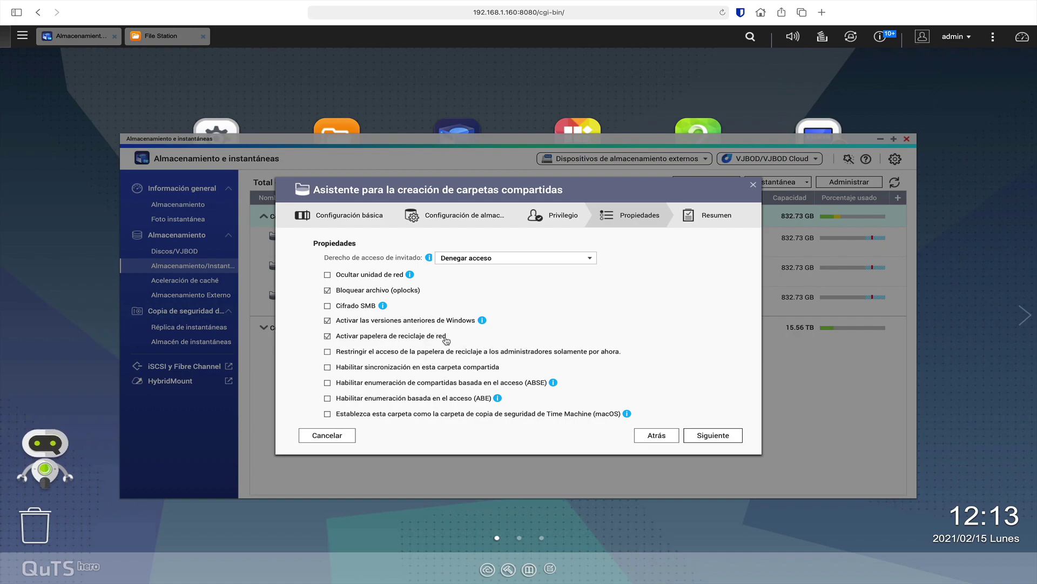
click(712, 436)
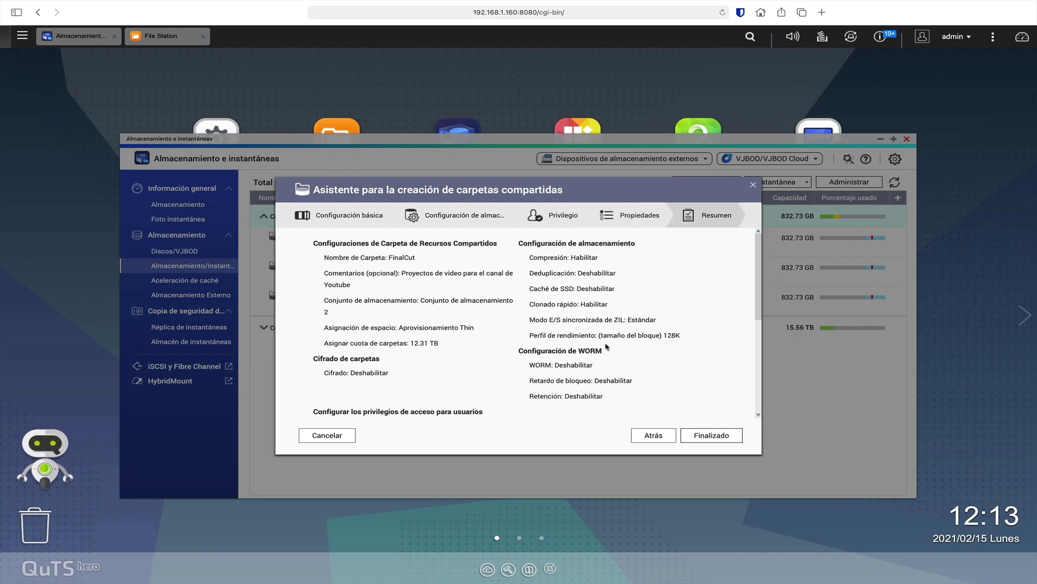
click(719, 437)
click(590, 386)
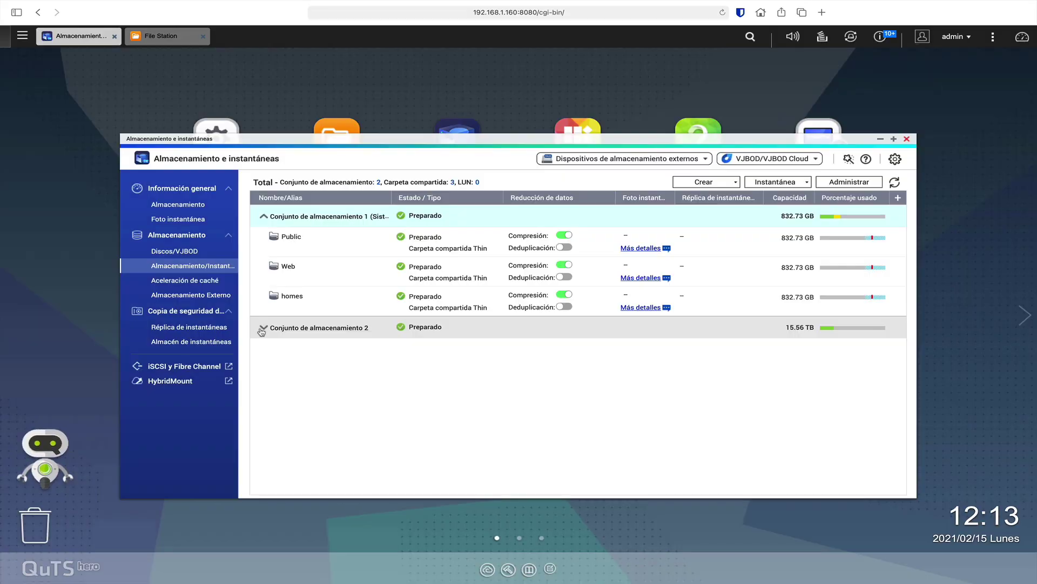
Step: Examine the FinalCut folder under Conjunto de almacenamiento 2, and browse it alongside homes and Foto instantánea in File Station
click(263, 330)
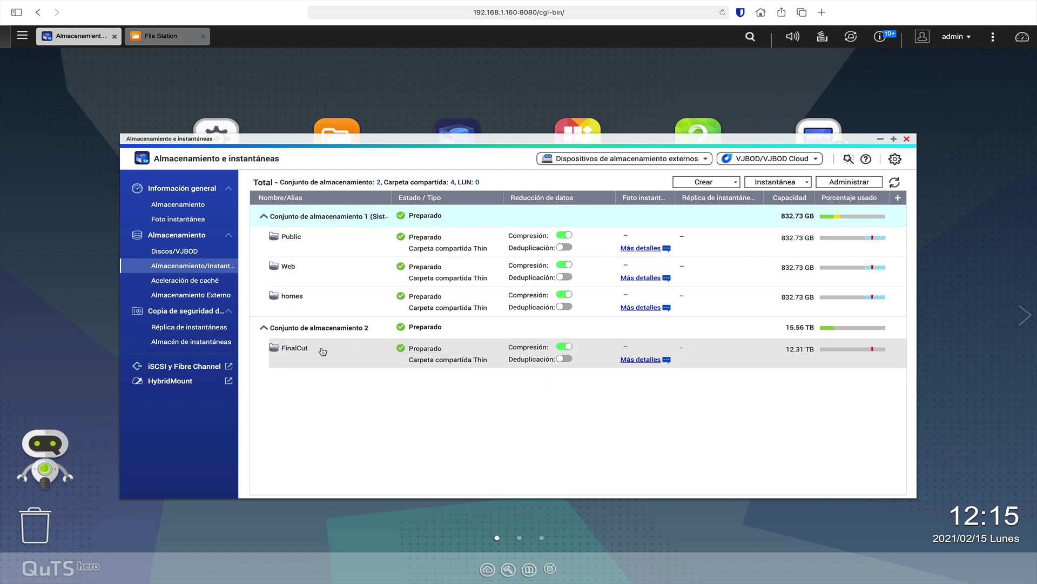
click(161, 37)
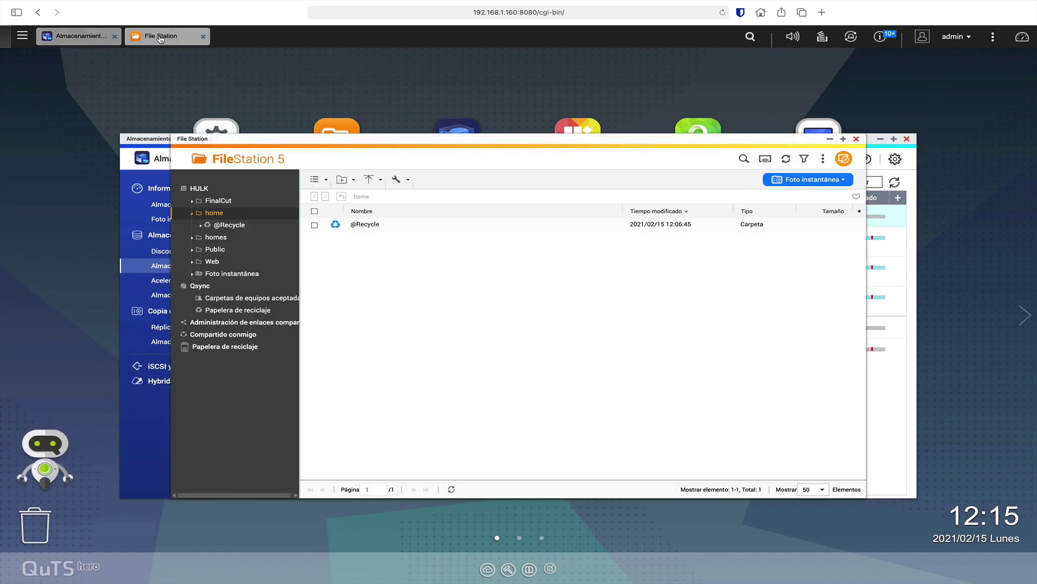
click(192, 214)
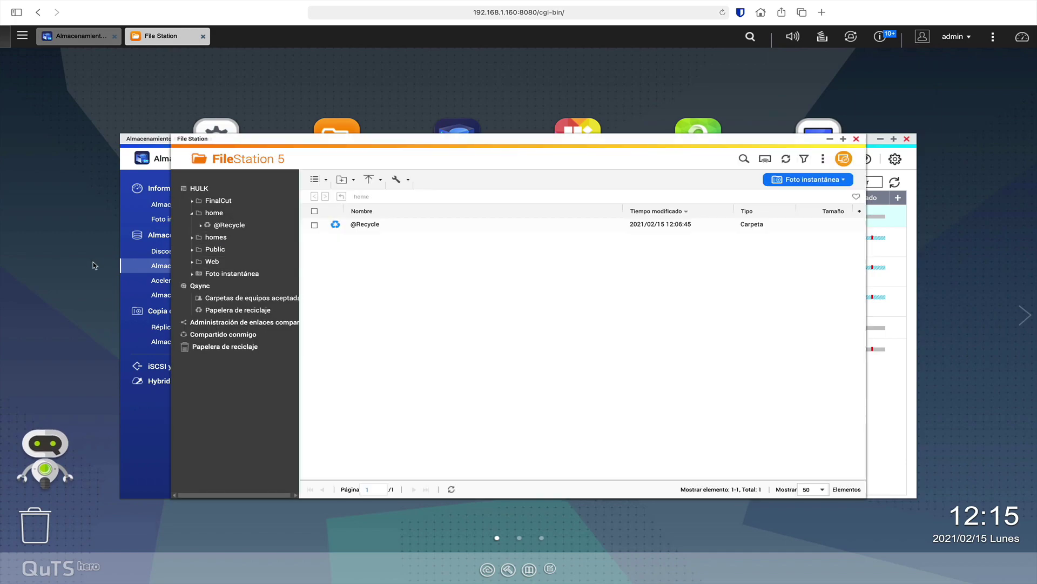
click(192, 214)
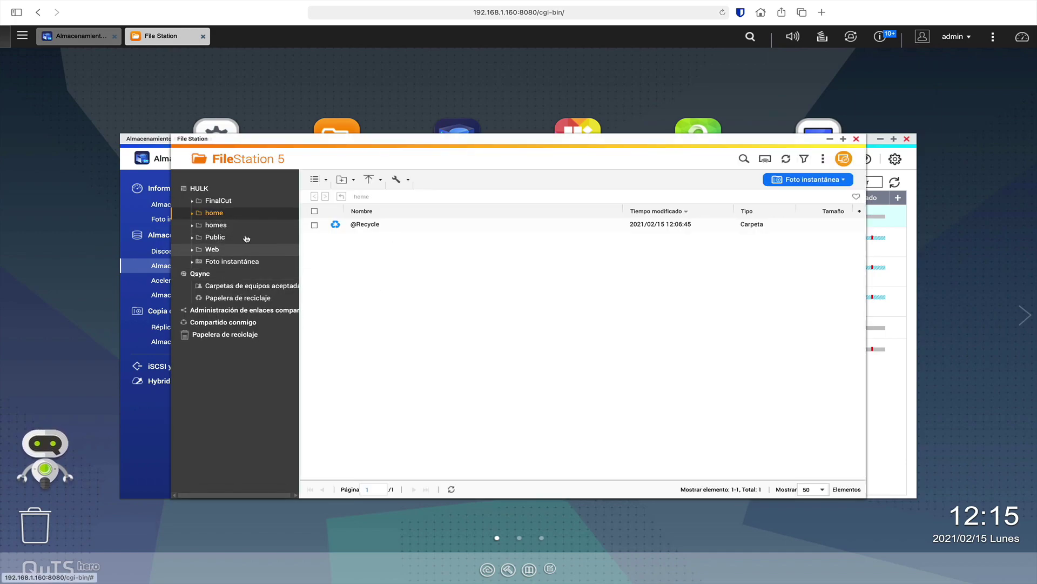
click(229, 201)
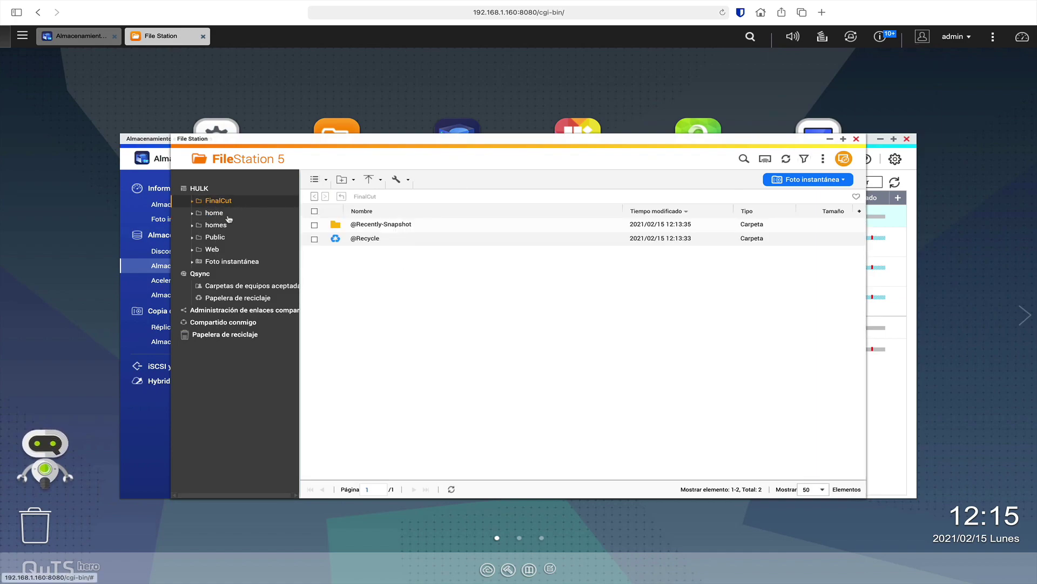
click(219, 225)
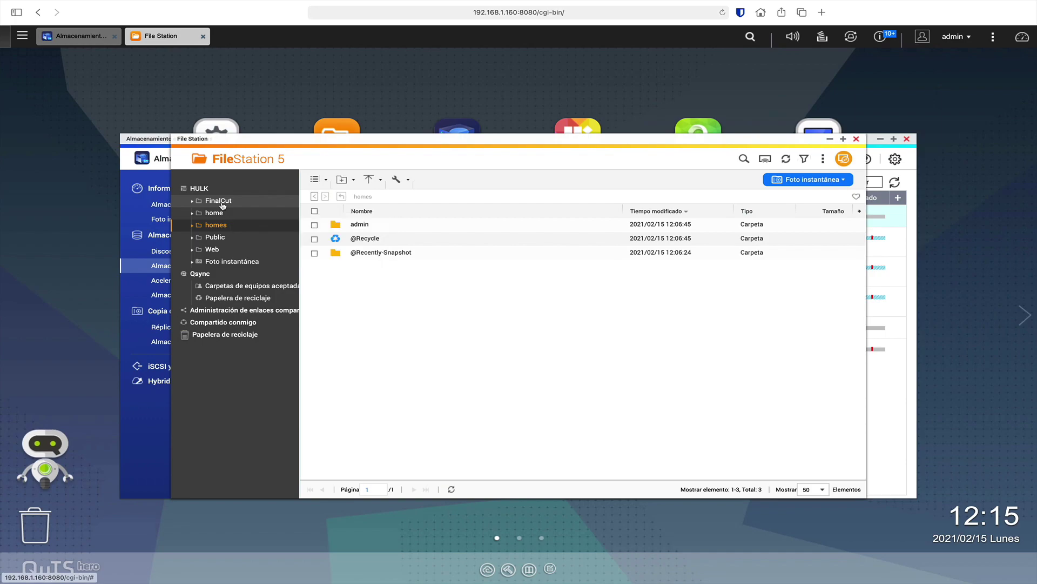
click(260, 201)
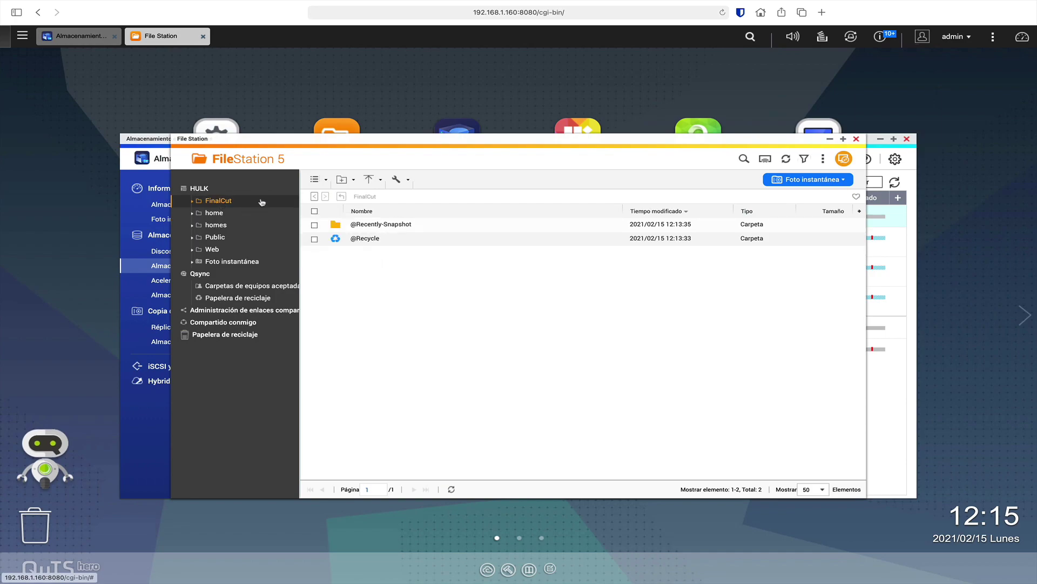
click(233, 262)
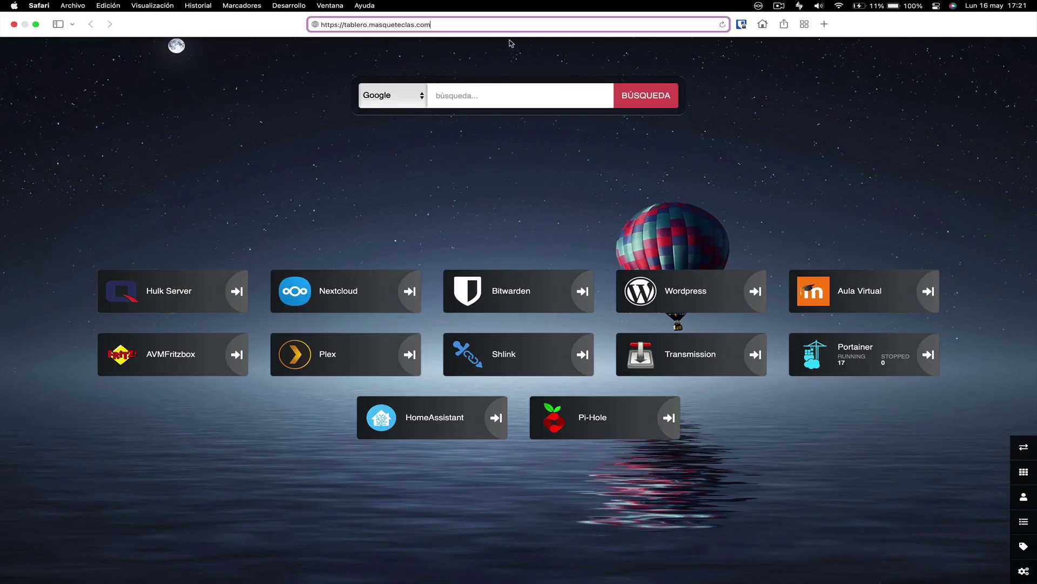
Step: Go to qnap.com/es-es and download the global QuTS hero h5.0.0.2022 build 20220428 firmware for the 16-bay TVS-h1688X
click(488, 21)
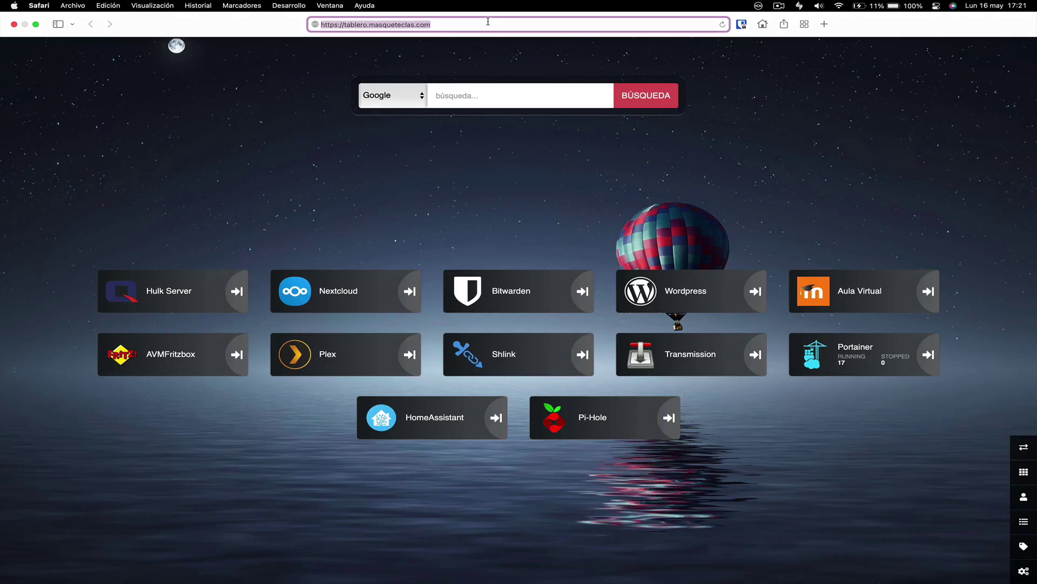
text(qnap.com/es-es)
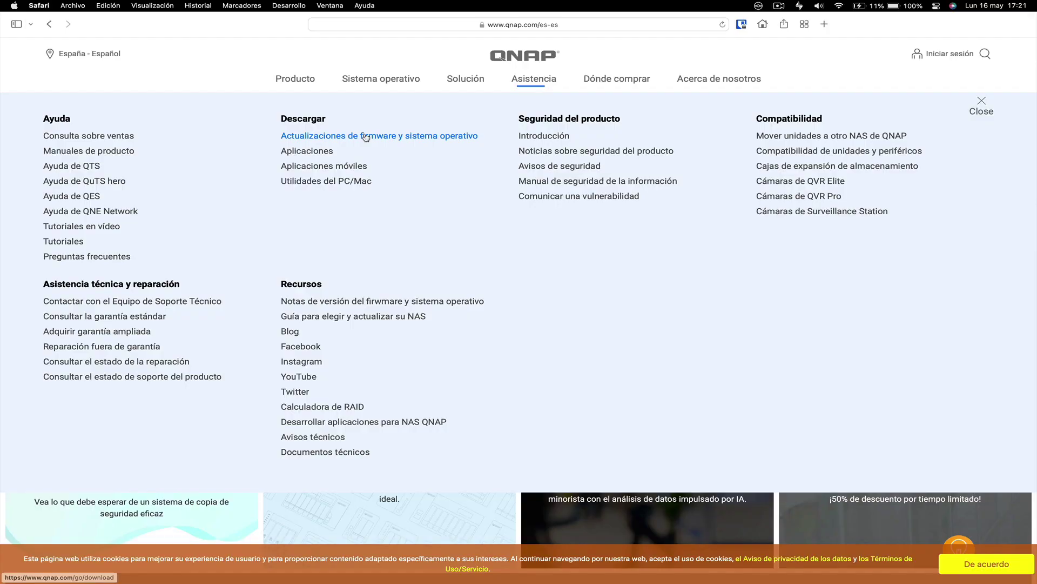
click(363, 136)
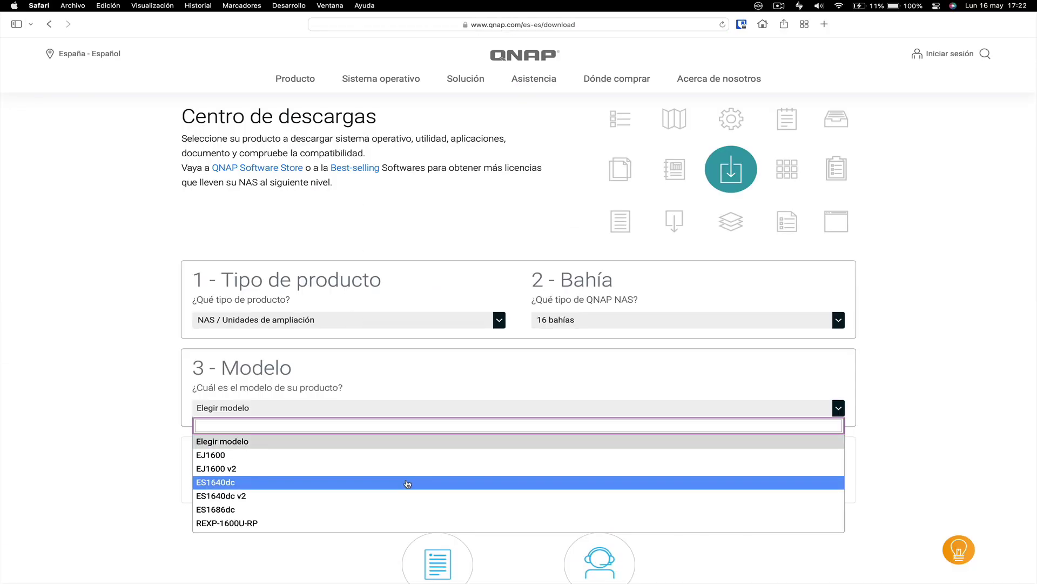
text(88)
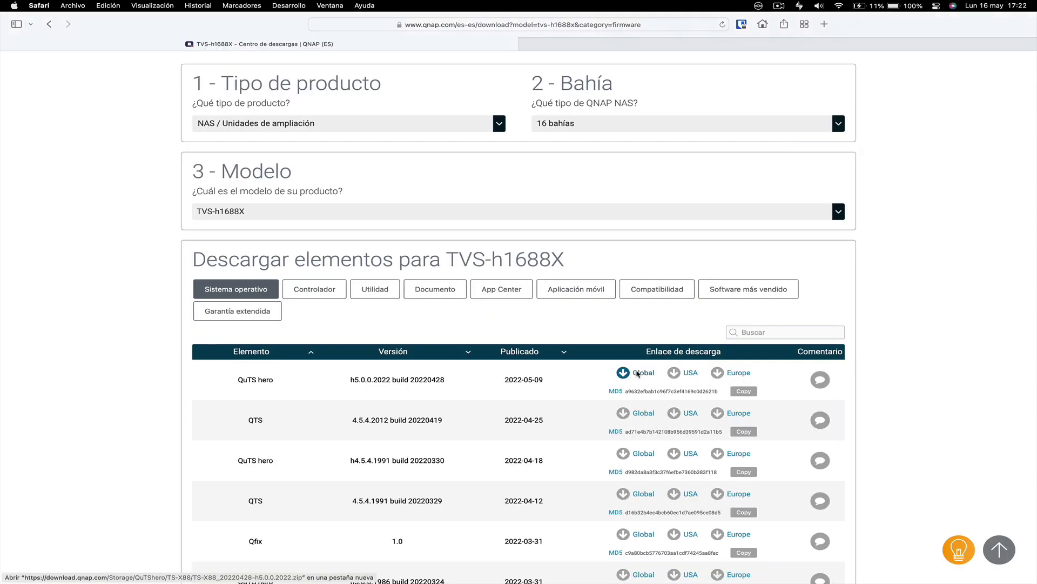
click(637, 374)
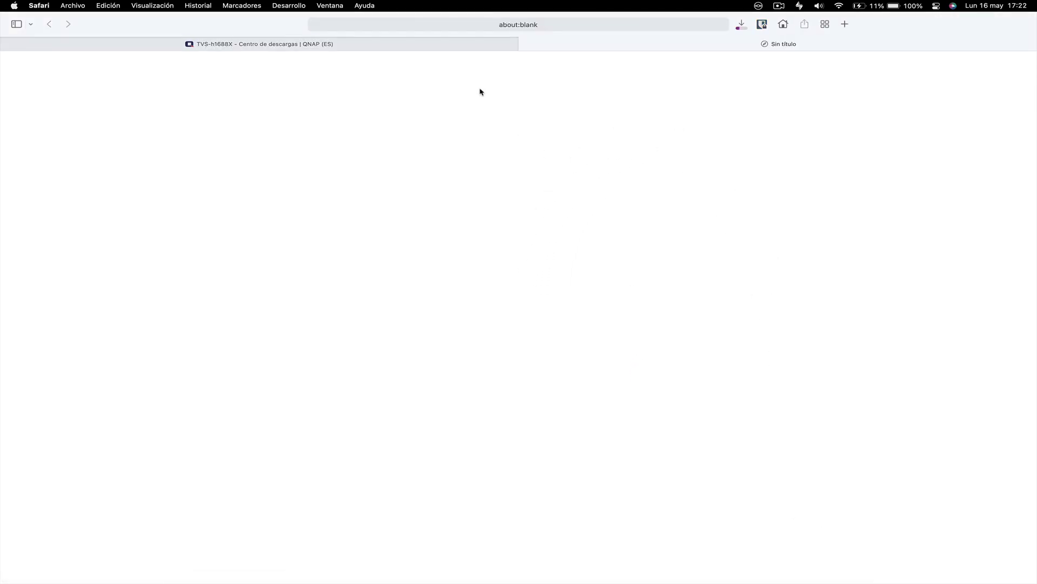
click(478, 40)
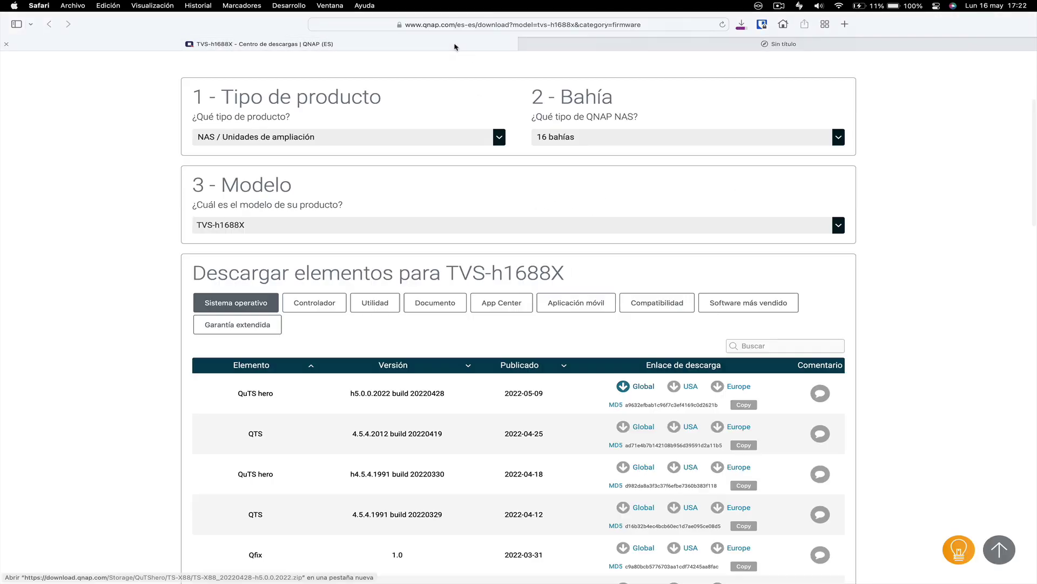
Step: Switch to Finder and extract the firmware archive TS-X88_20220428-h5.0.0.2022.zip in the Descargas folder
key(super+h)
click(803, 577)
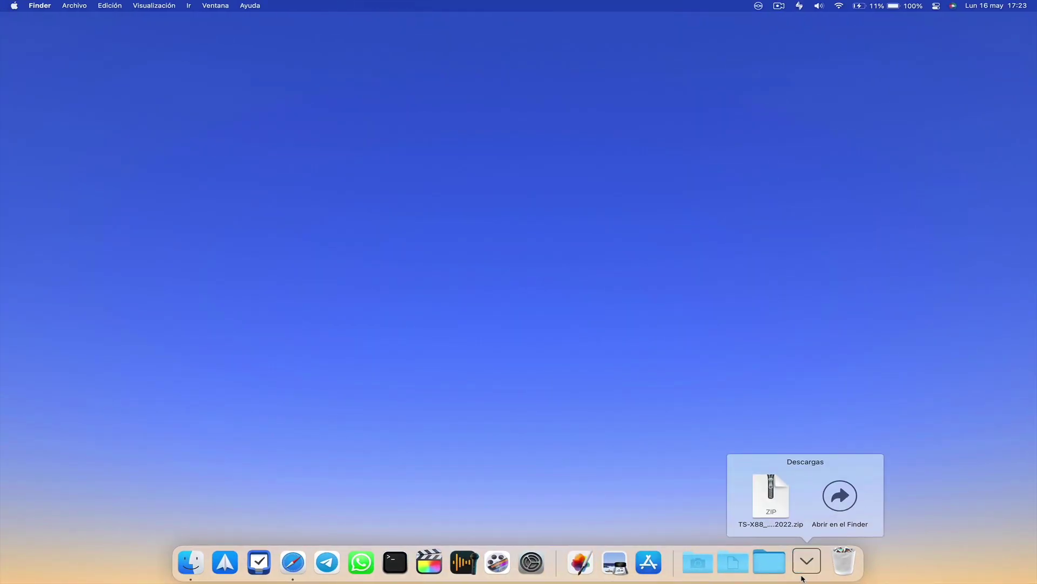
click(841, 493)
double_click(644, 247)
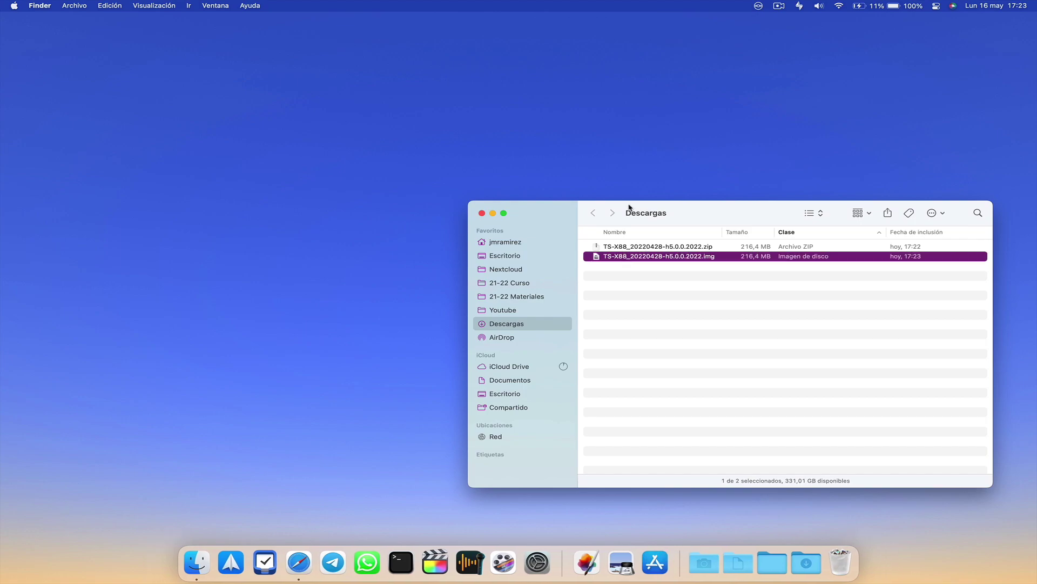
drag(556, 213, 387, 139)
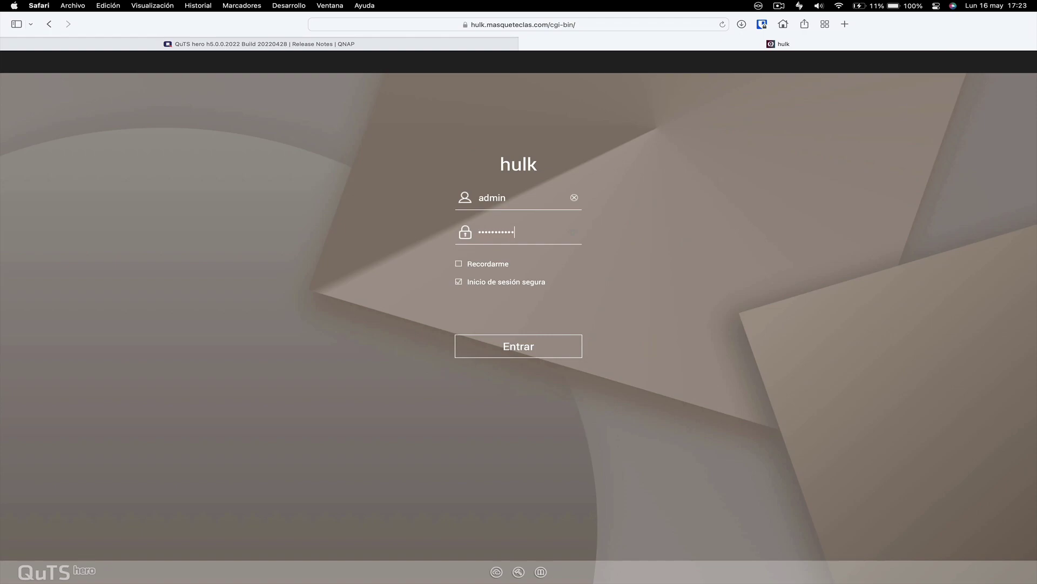
Step: Sign in to the hulk NAS as admin and open the manual firmware update settings
key(Return)
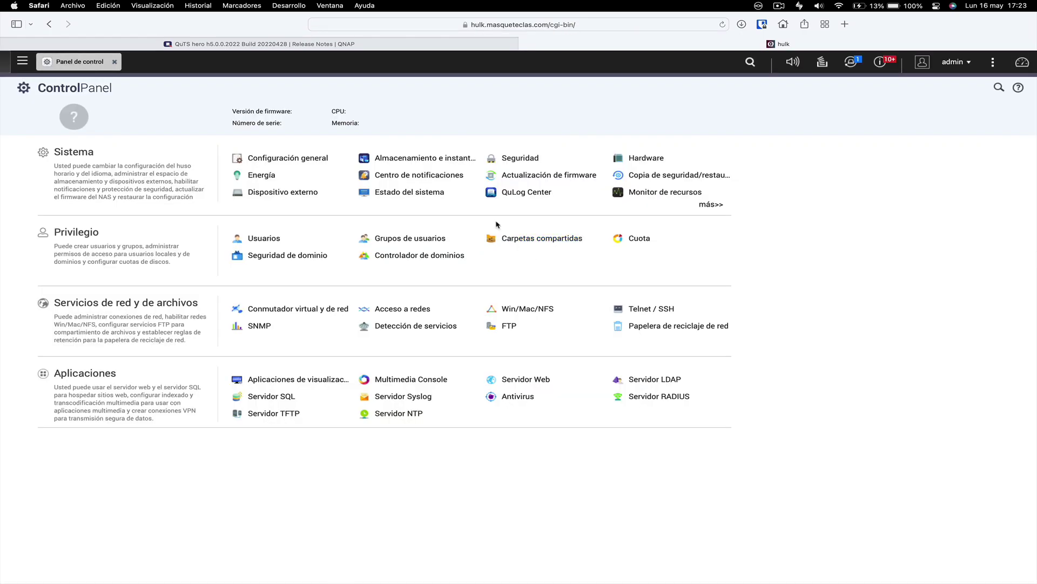
click(522, 175)
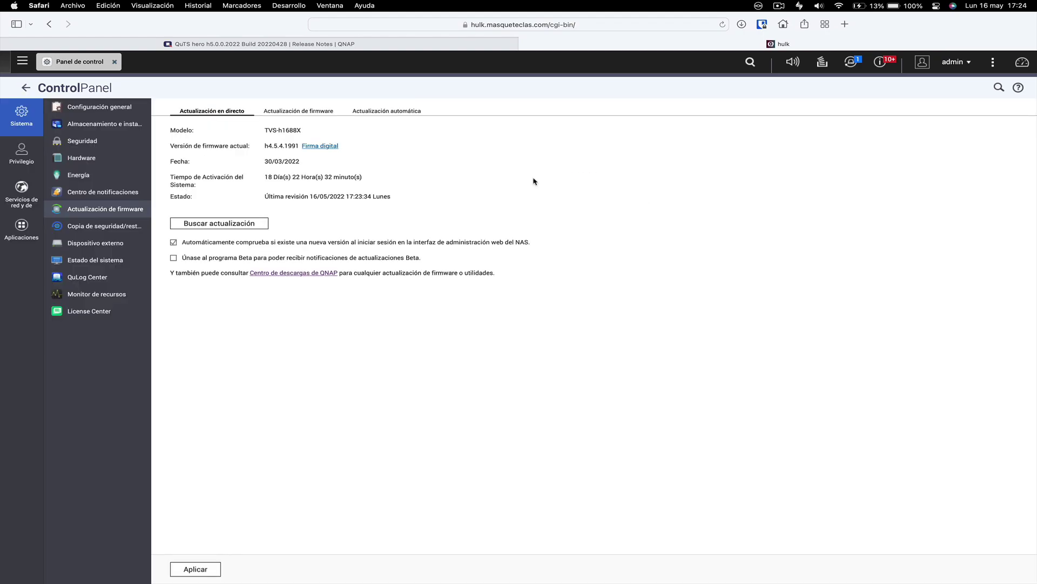
click(300, 112)
Step: Update the system with the image TS-X88_20220428-h5.0.0.2022.img from Descargas, allowing an automatic restart after the update
click(330, 292)
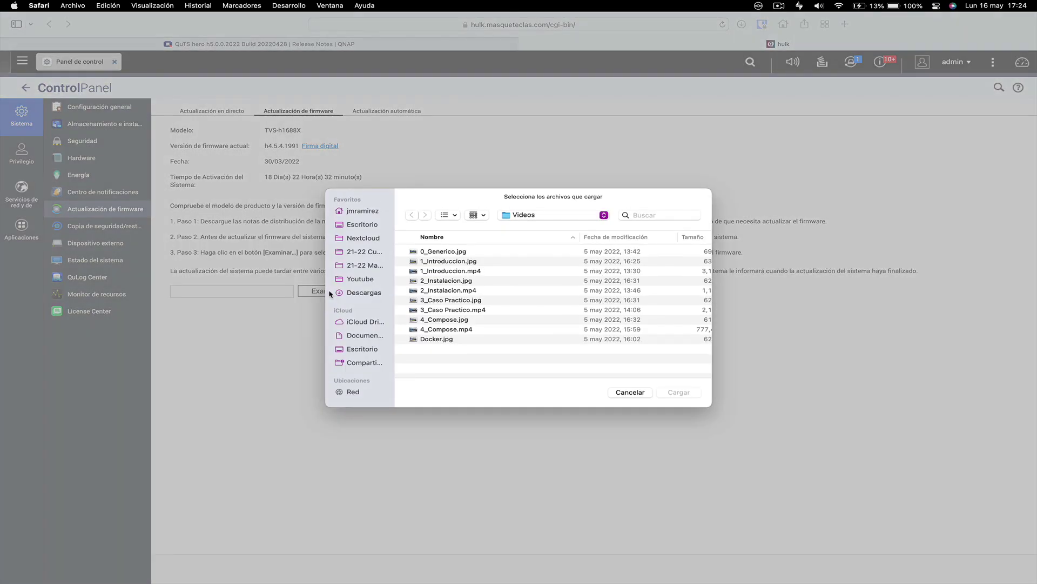
click(332, 292)
click(463, 251)
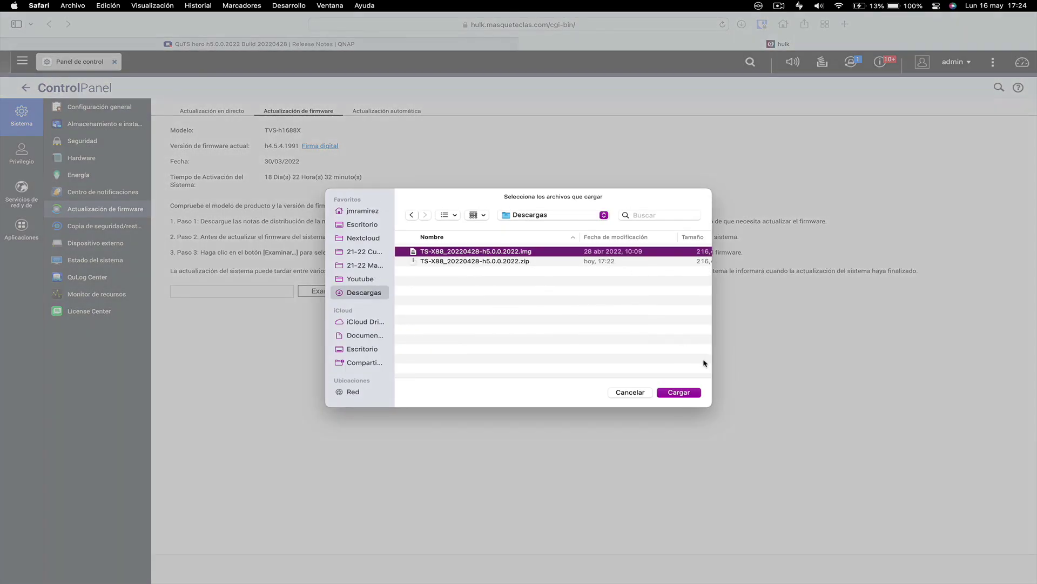
click(678, 393)
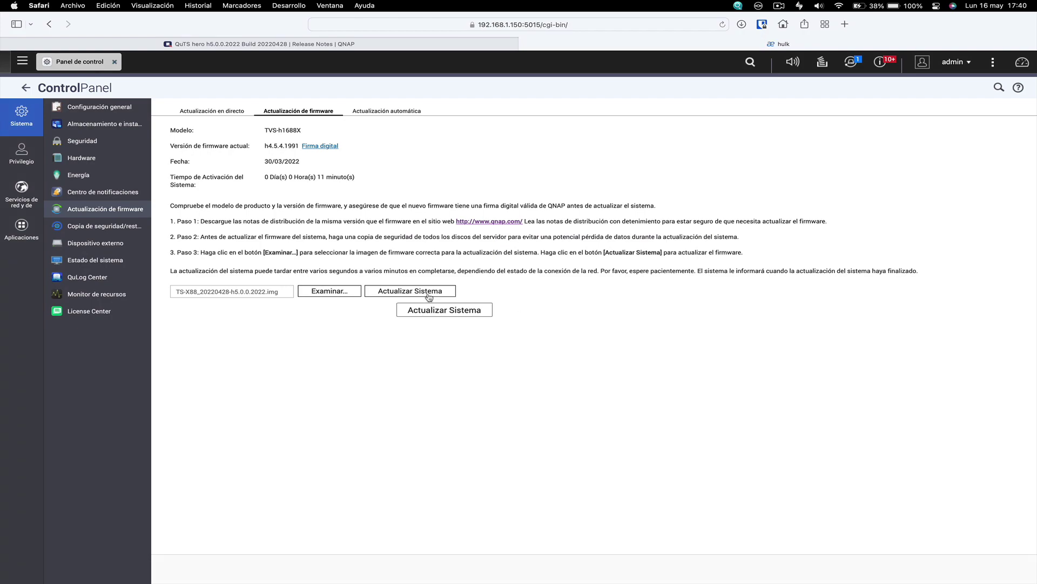
click(427, 294)
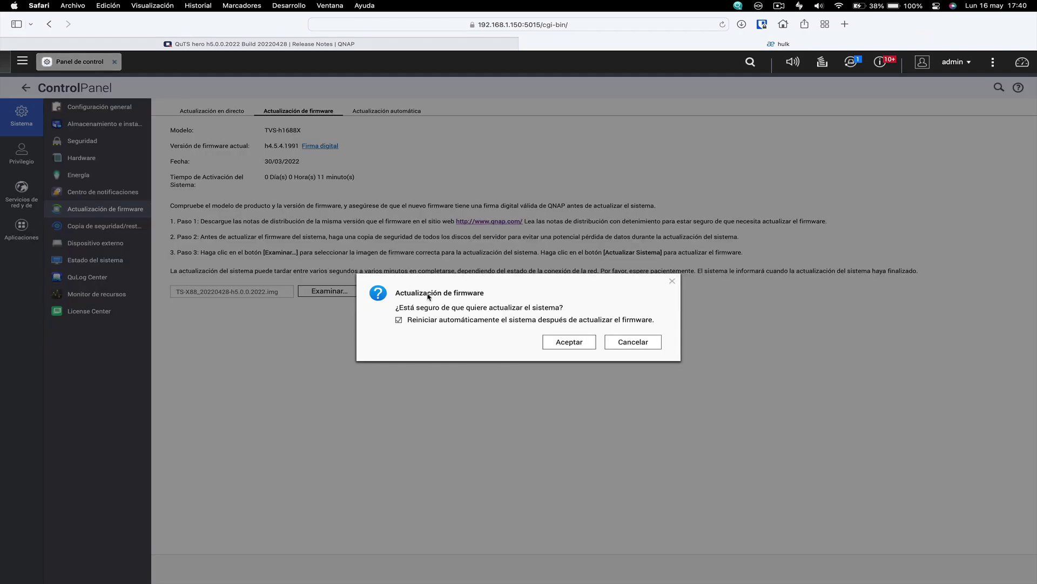
click(579, 341)
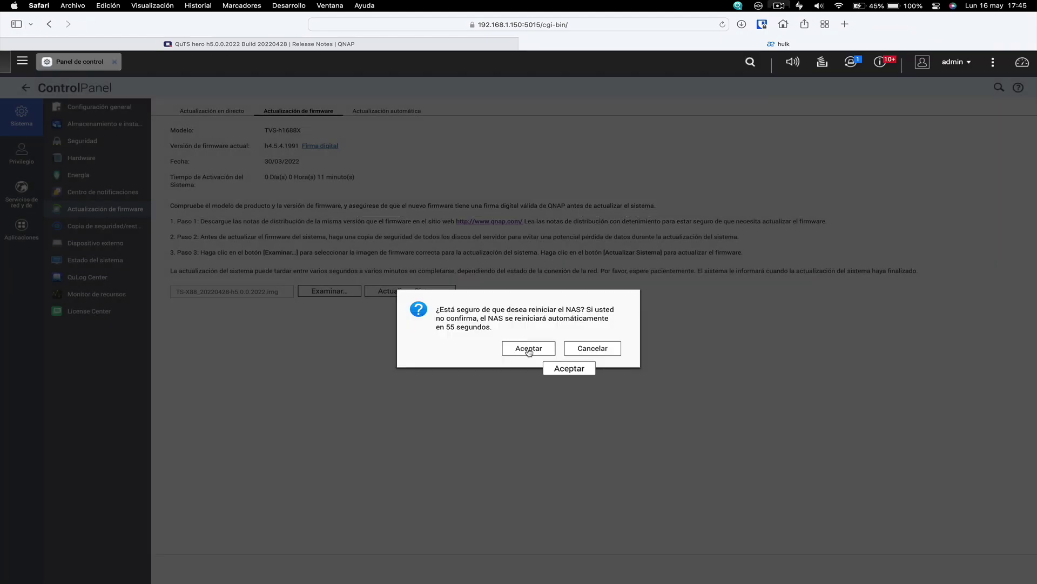
Step: Confirm the NAS restart and sign back in to hulk with the personal account's username and password, using secure login
click(529, 348)
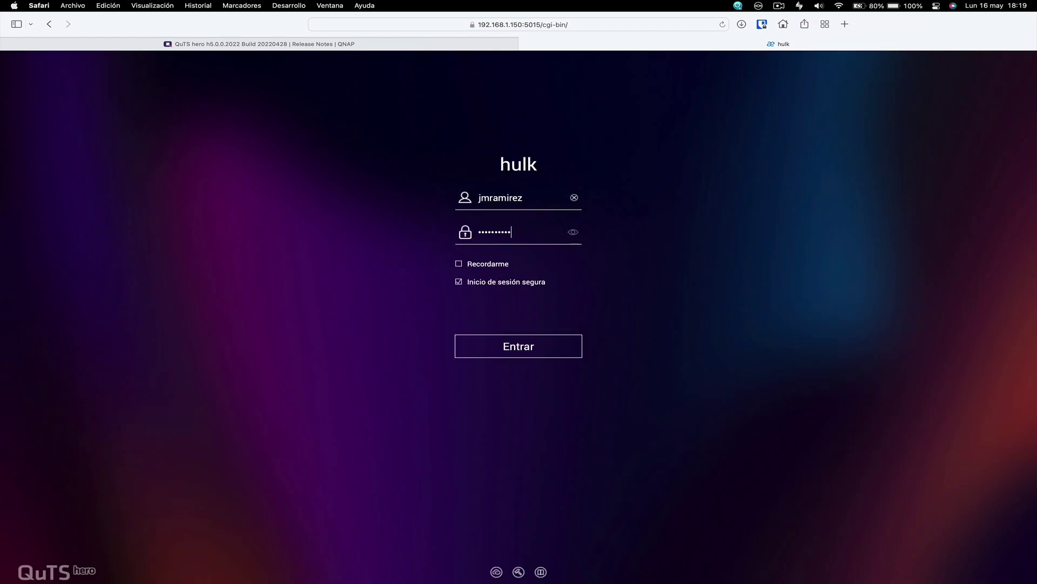
click(514, 349)
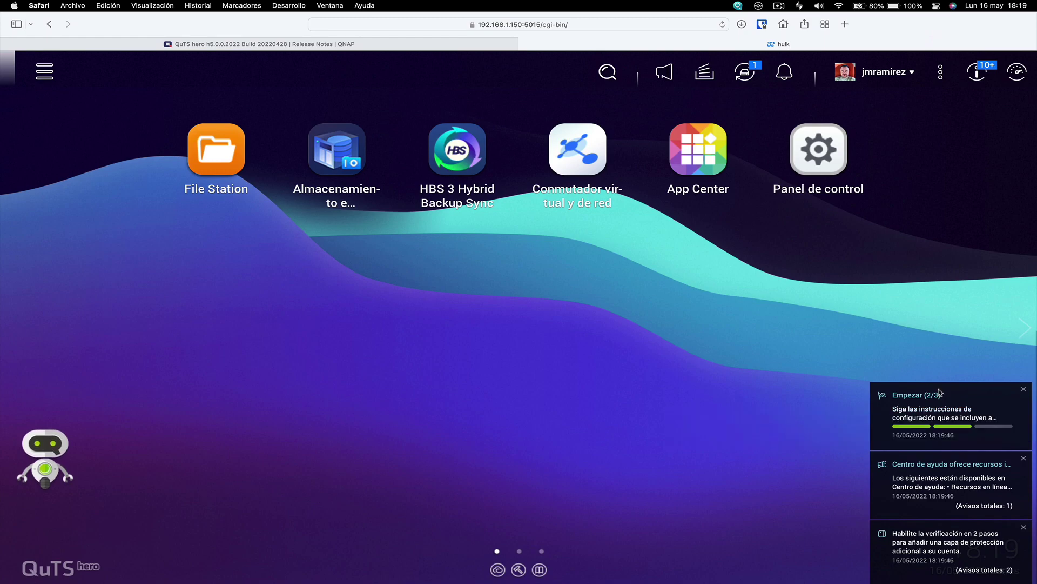
Step: Delete the Empezar notice from the Tablón de anuncios and request removal of the Centro de ayuda resources notice
click(937, 409)
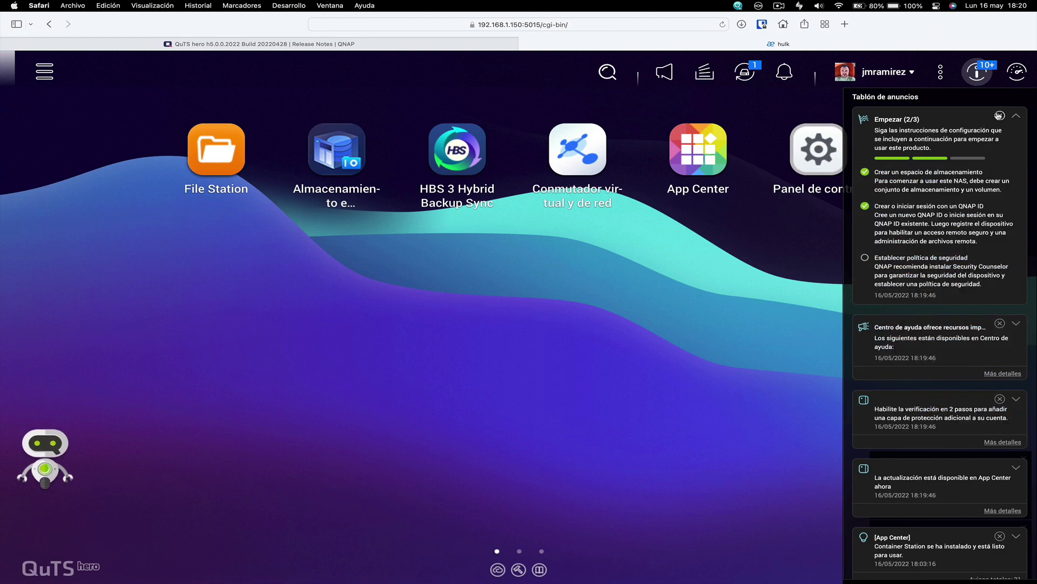
click(999, 115)
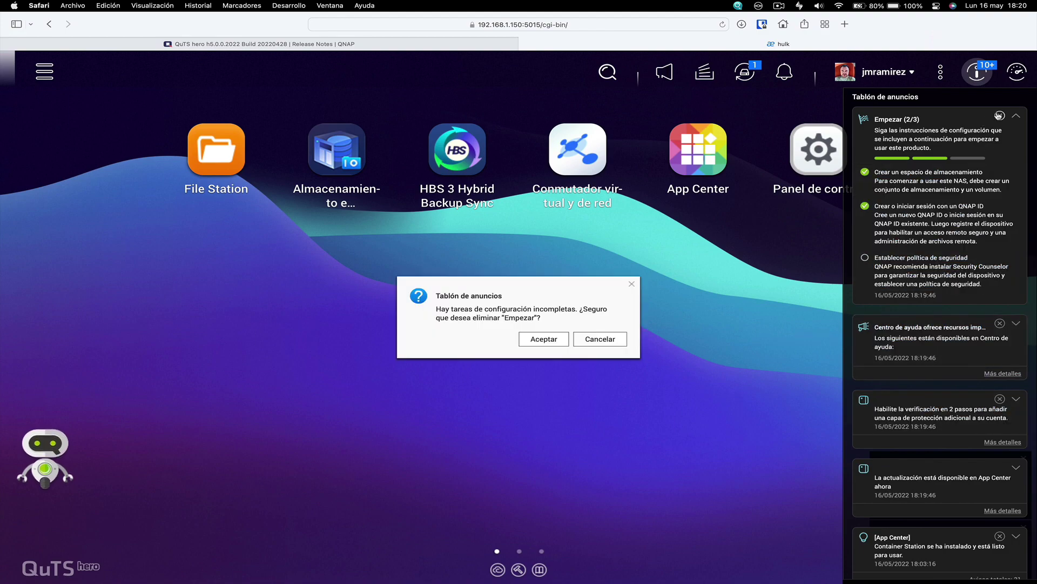
click(551, 339)
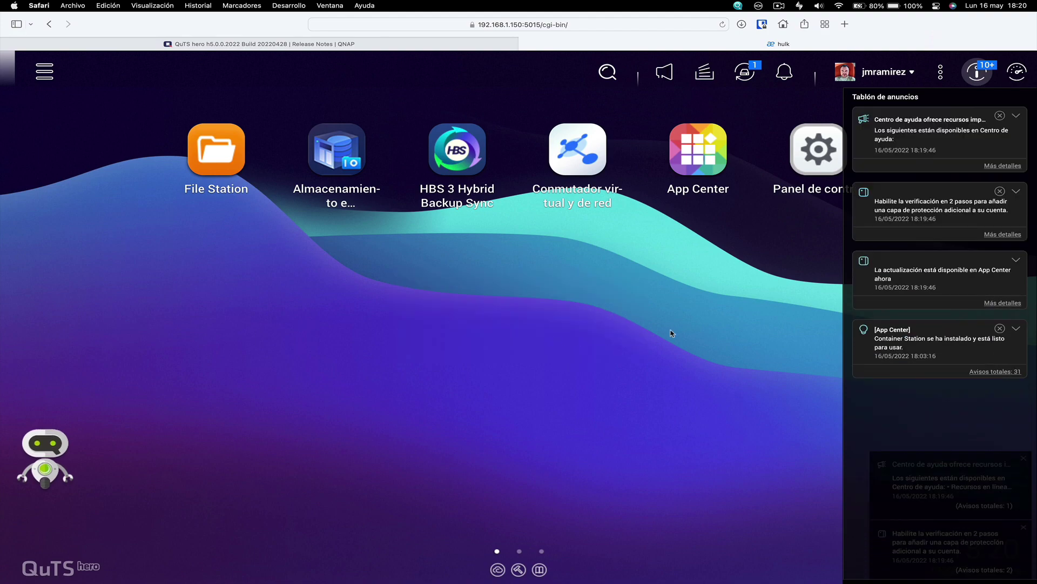
click(999, 115)
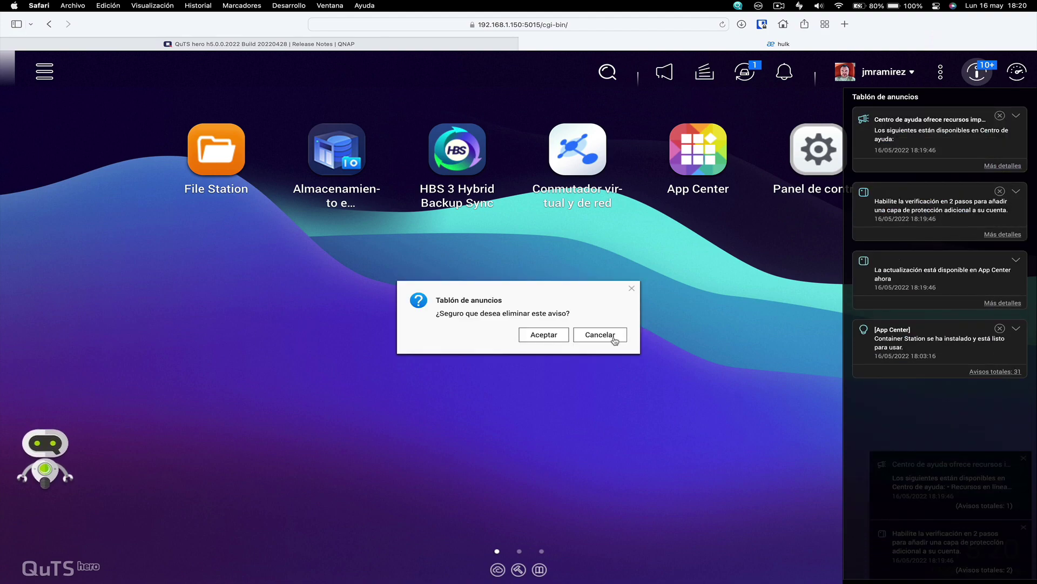